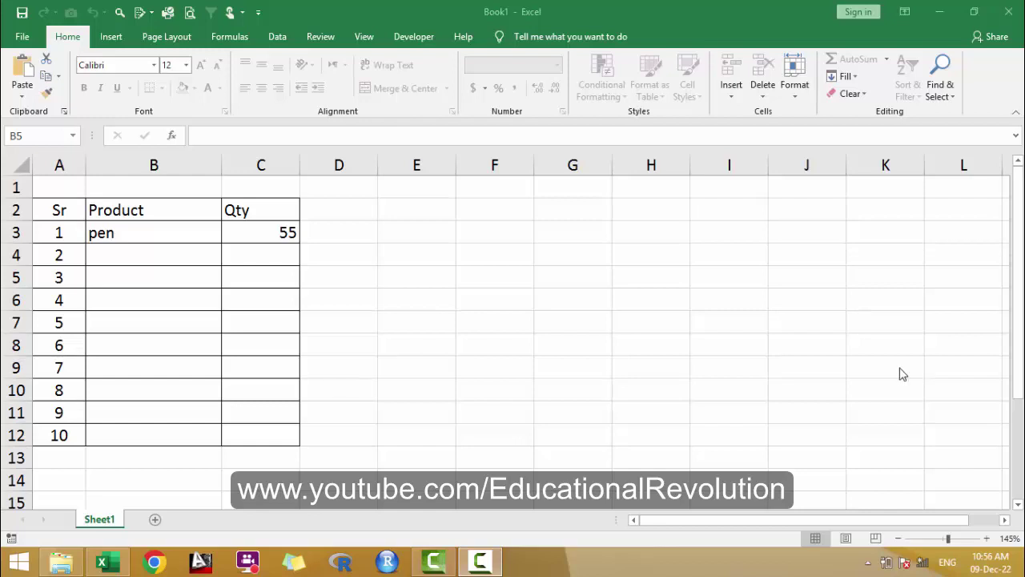
Step: Enter the product board in B4 with quantity 23 in C4
left_click(184, 255)
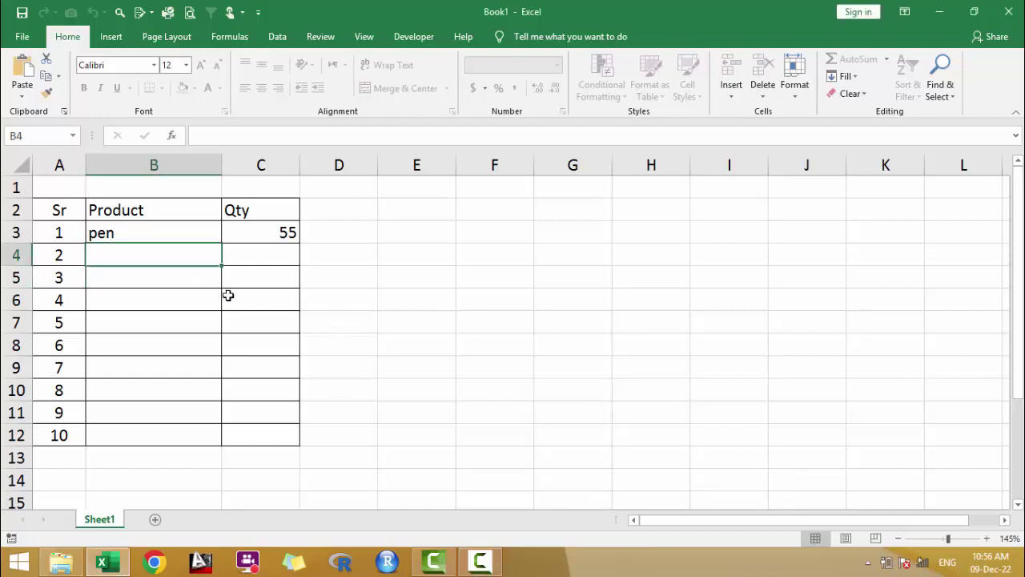
type("board")
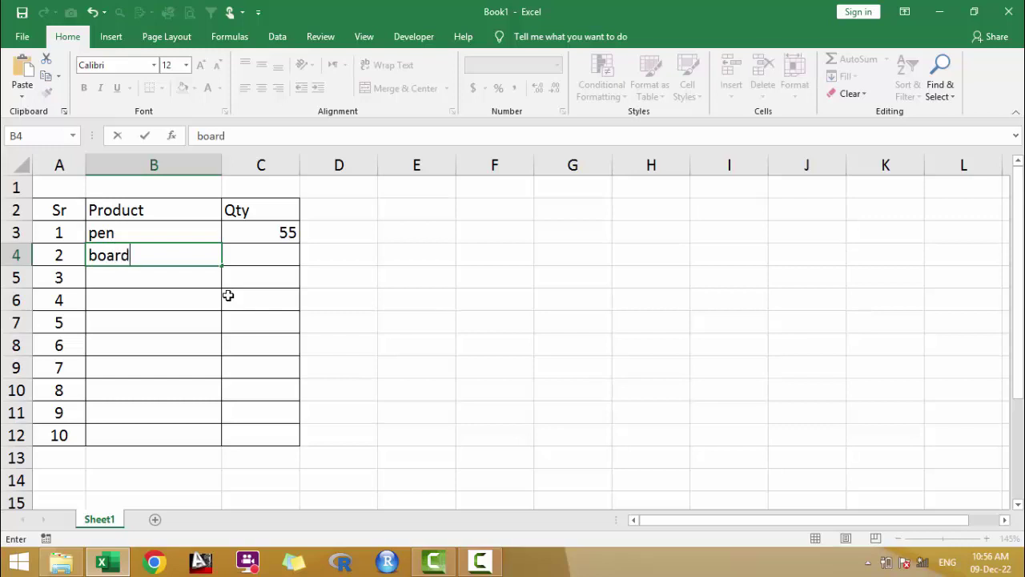
key("Return")
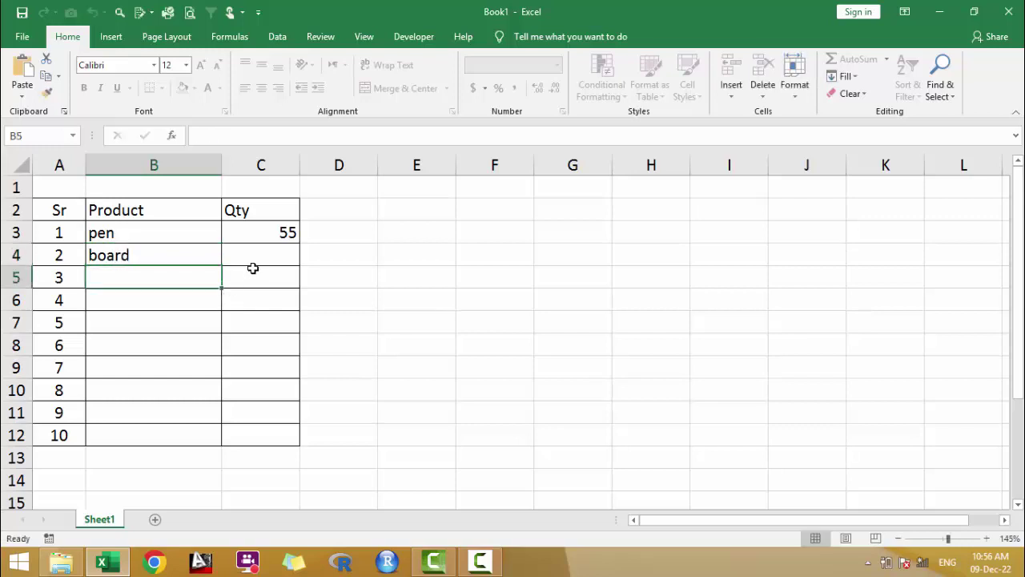
left_click(256, 256)
type("23")
left_click(244, 319)
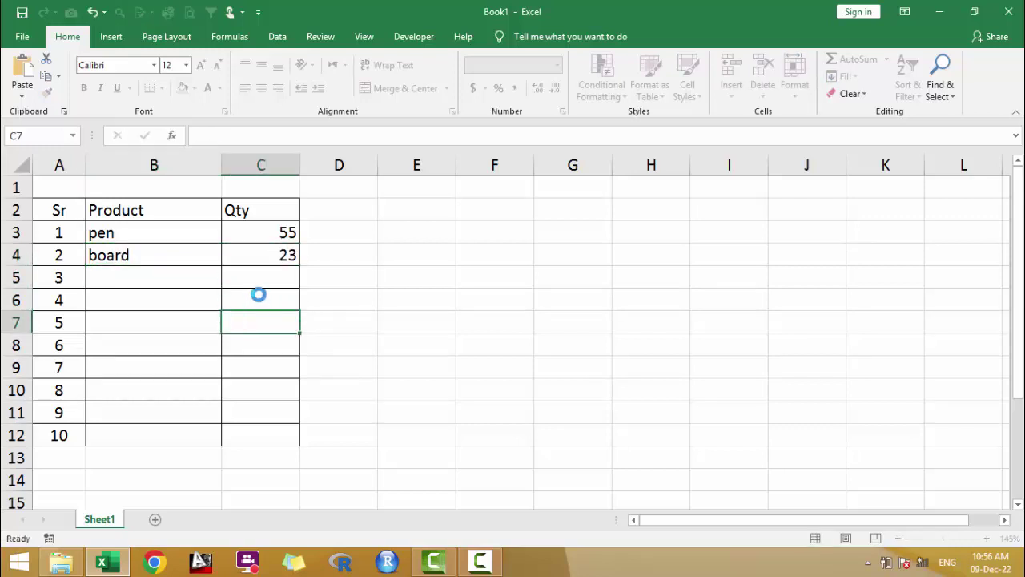
Step: Confirm B4 and C4 reject edits with the protected-sheet warning, then close the workbook window
double_click(184, 254)
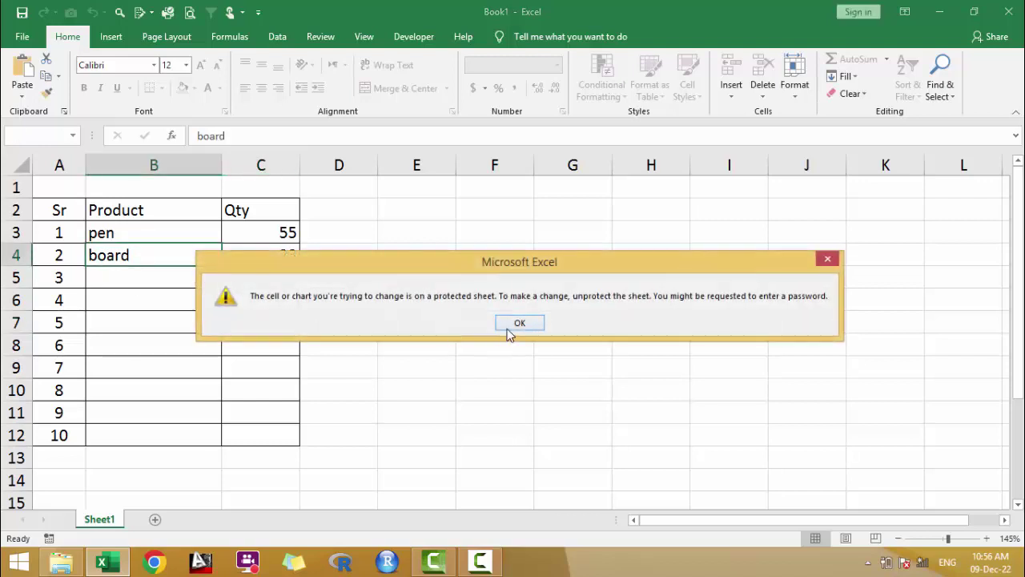
left_click(513, 322)
double_click(274, 256)
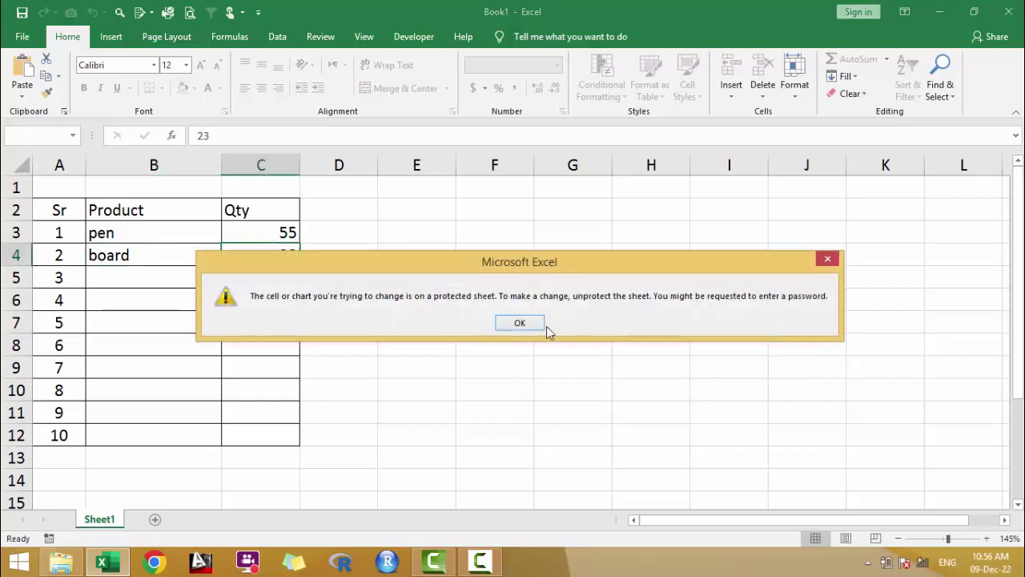
left_click(522, 323)
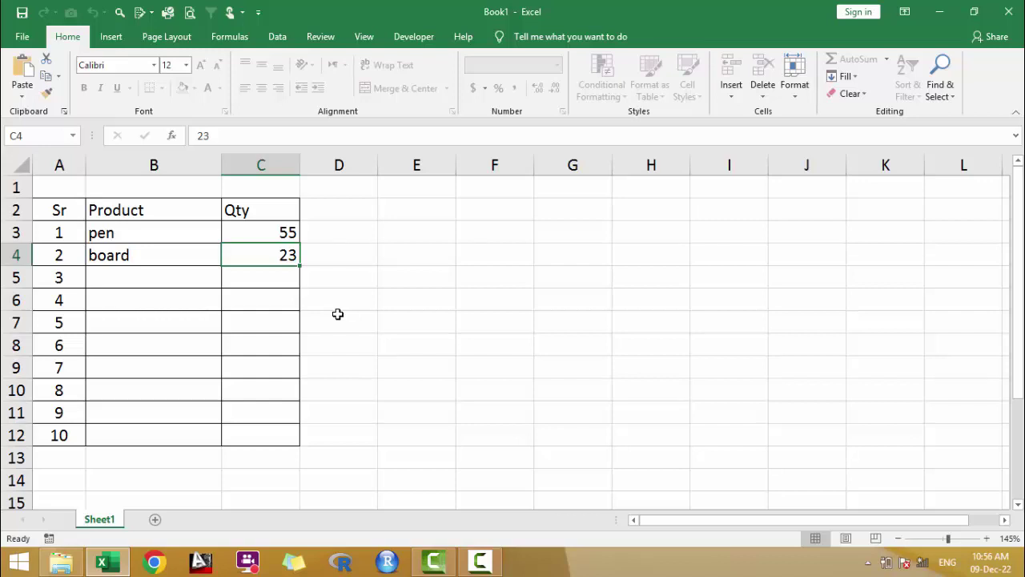
left_click(1008, 11)
Step: Answer the save prompt to close Excel, then relaunch Excel with a blank Book1
left_click(512, 298)
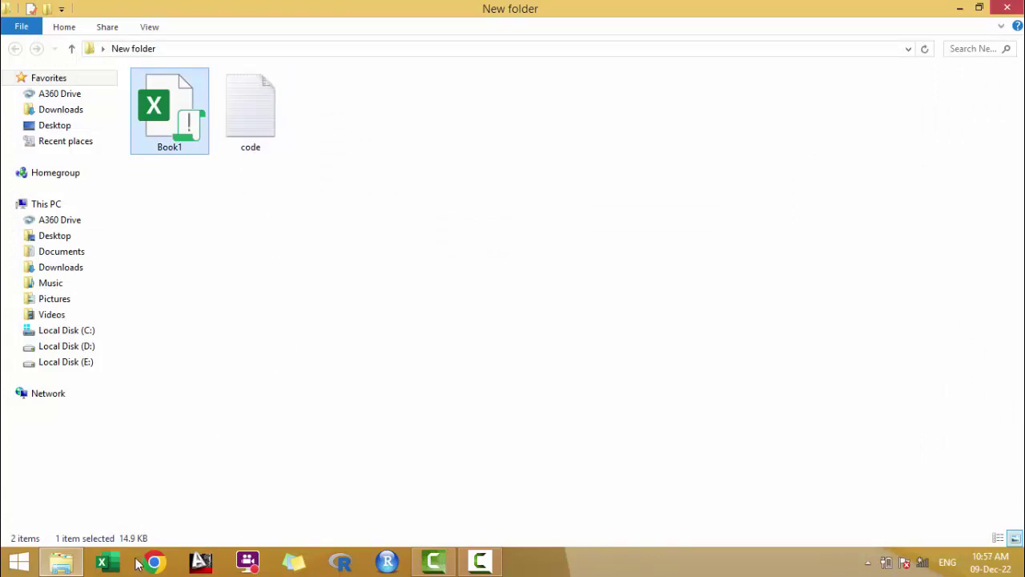
left_click(103, 563)
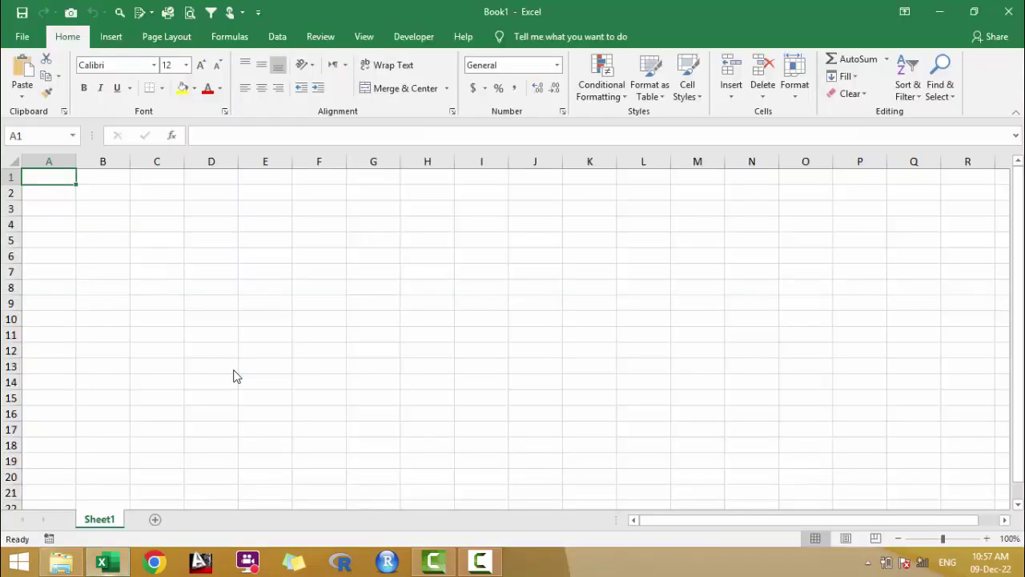
Step: Type the headers SR, Product and qty across A2:C2
left_click(59, 192)
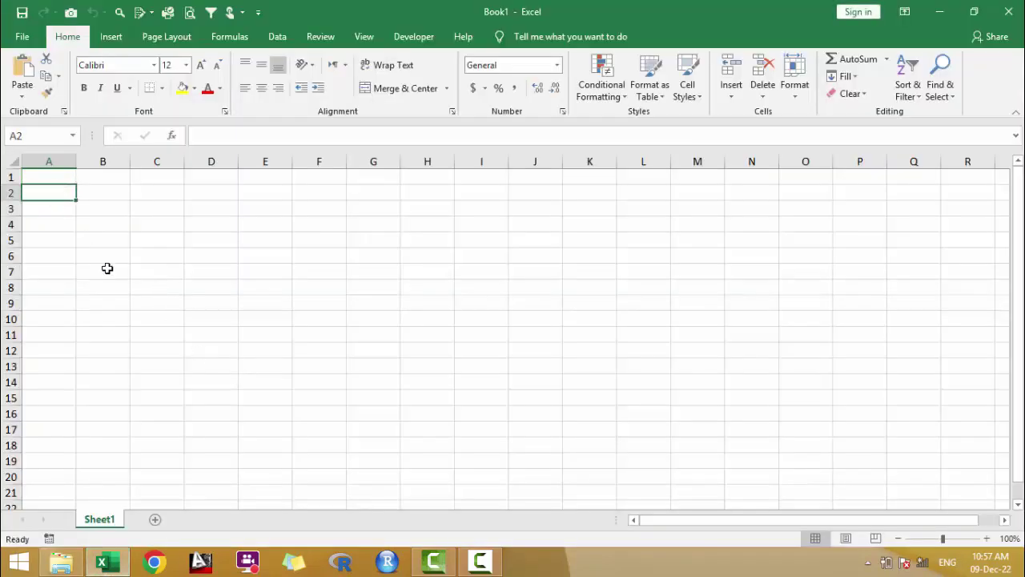
type("SR")
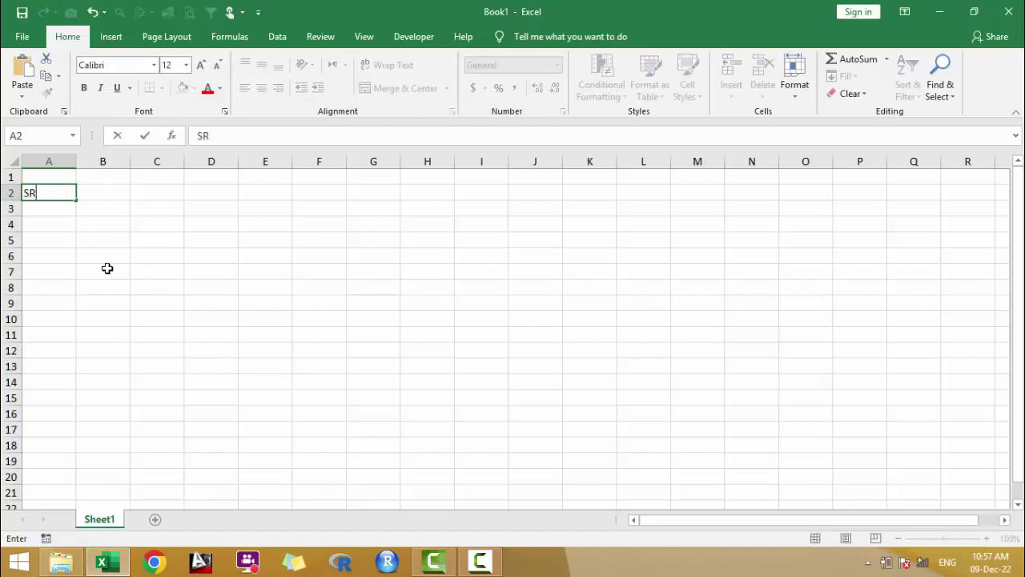
key("Tab")
type("Pro")
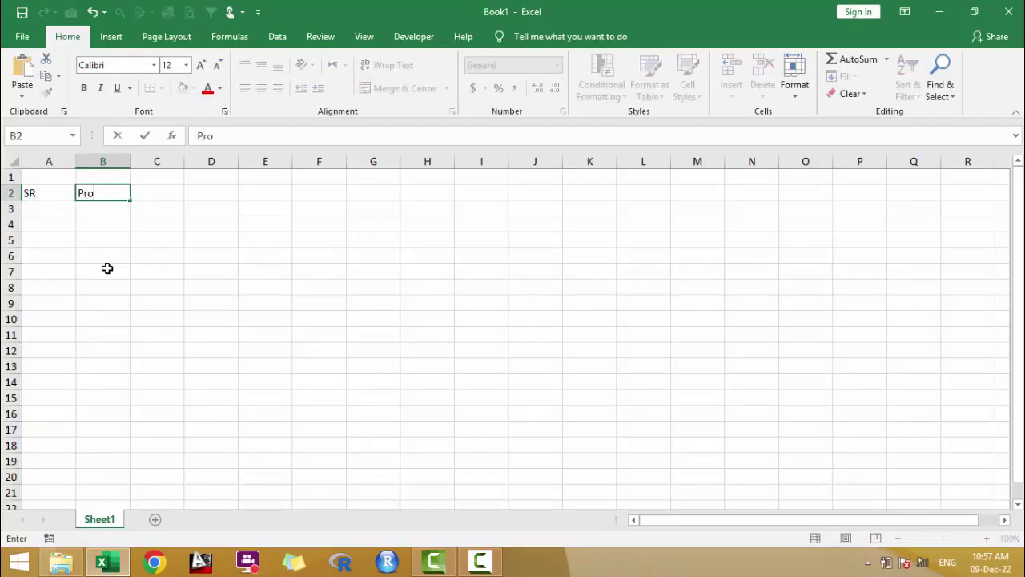
type("duct")
key("Tab")
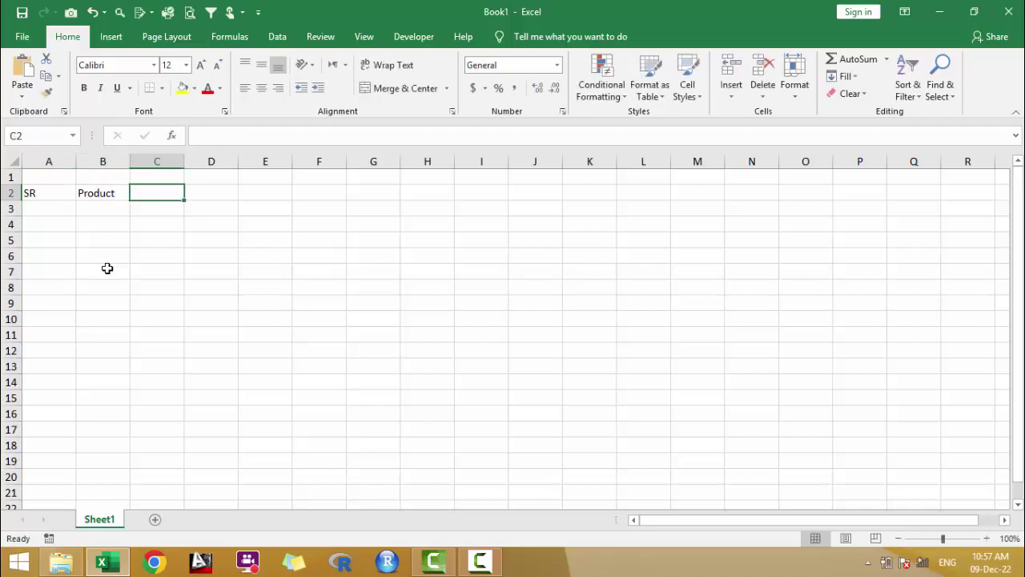
type("qty")
key("Page_Down")
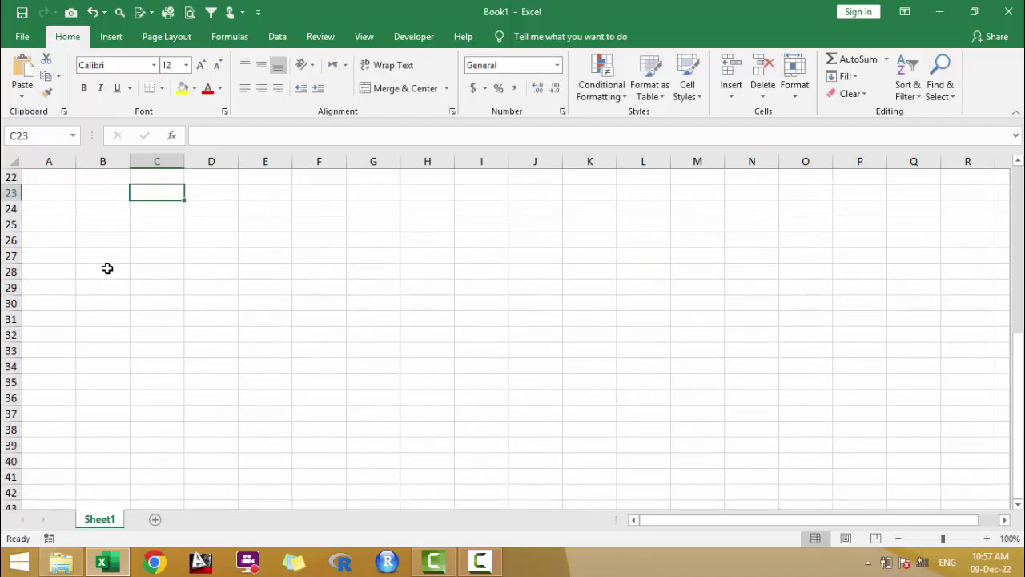
Step: Fill serial numbers 1 to 10 down A3:A12
scroll(108, 264, "up", 2)
scroll(109, 263, "up", 5)
left_click(50, 198)
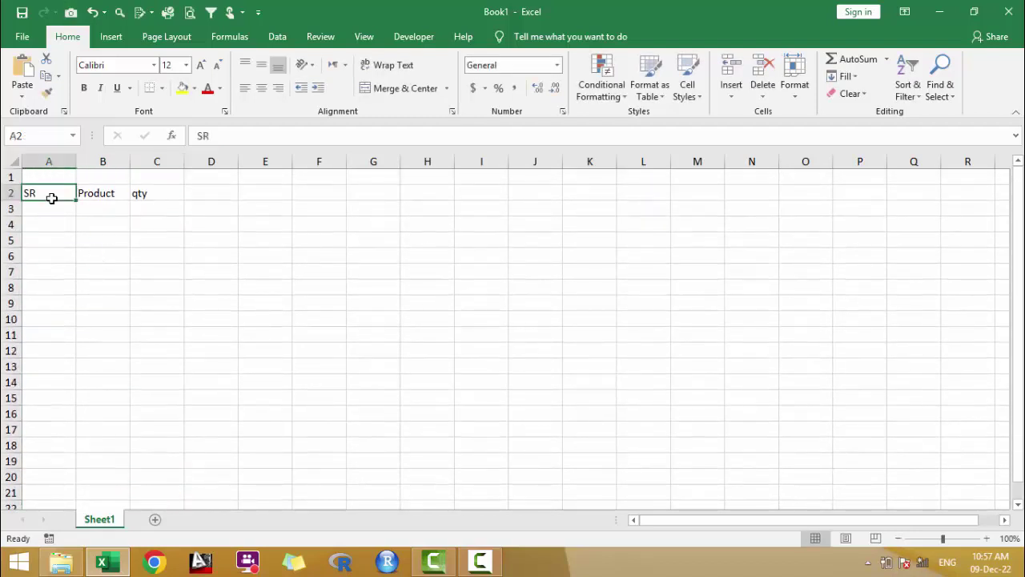
left_click(48, 208)
type("1")
key("Return")
left_click(48, 209)
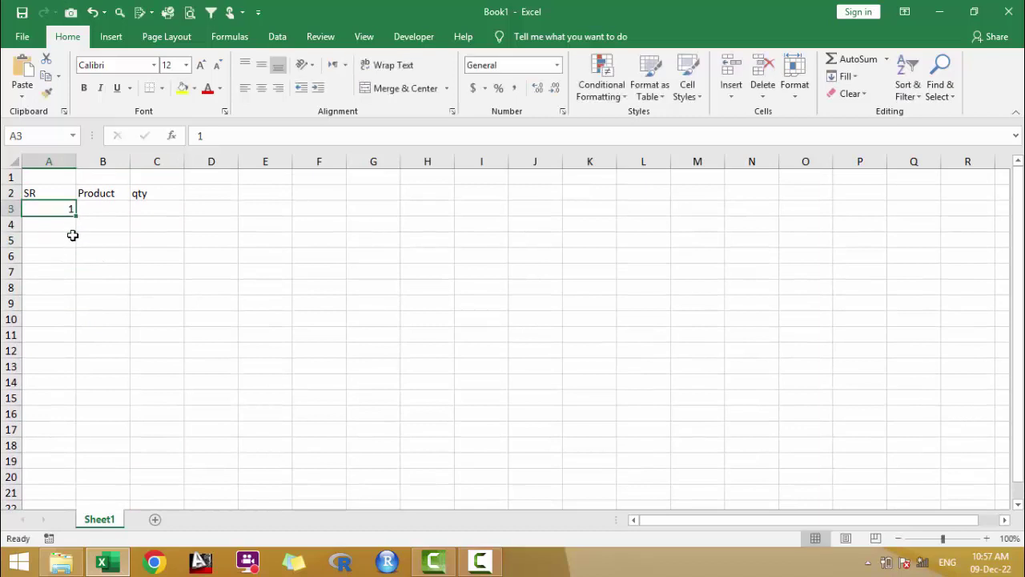
left_click_drag(76, 217, 92, 360)
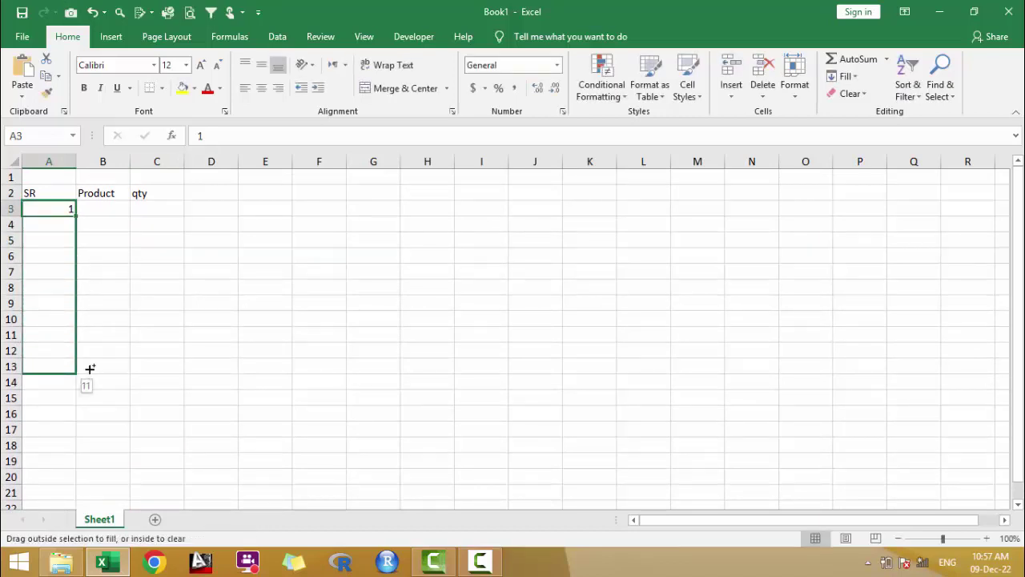
Step: Apply All Borders to A2:C12 and widen the Product column
left_click_drag(48, 193, 149, 357)
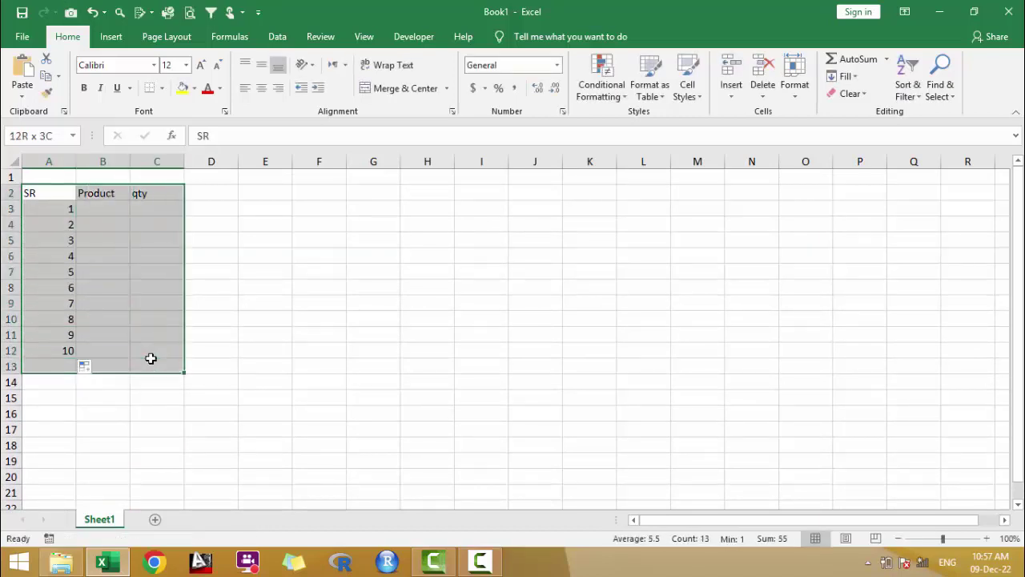
left_click(150, 354)
left_click_drag(65, 199, 166, 343)
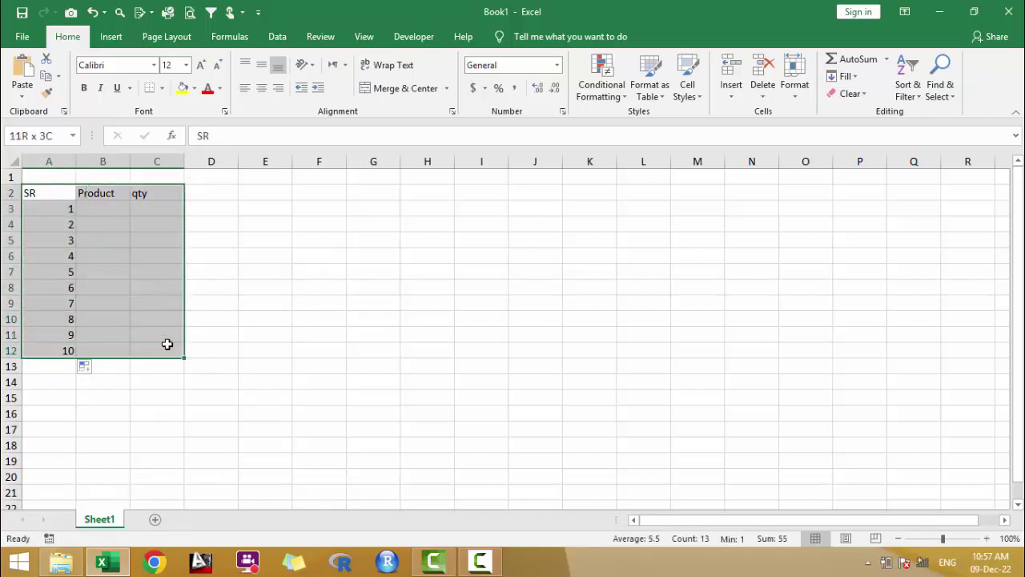
left_click(161, 88)
left_click(178, 217)
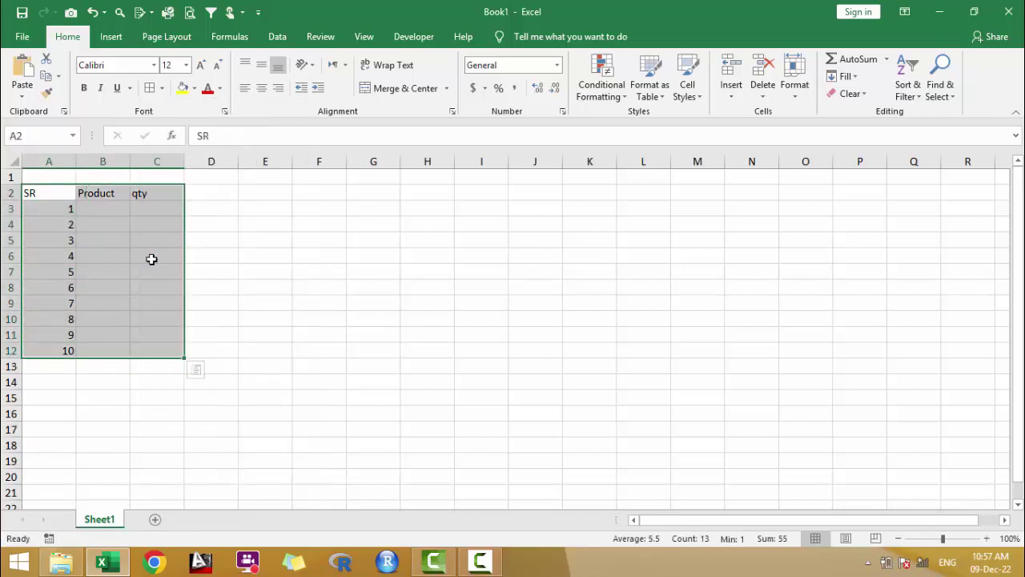
left_click(151, 256)
left_click_drag(130, 161, 145, 161)
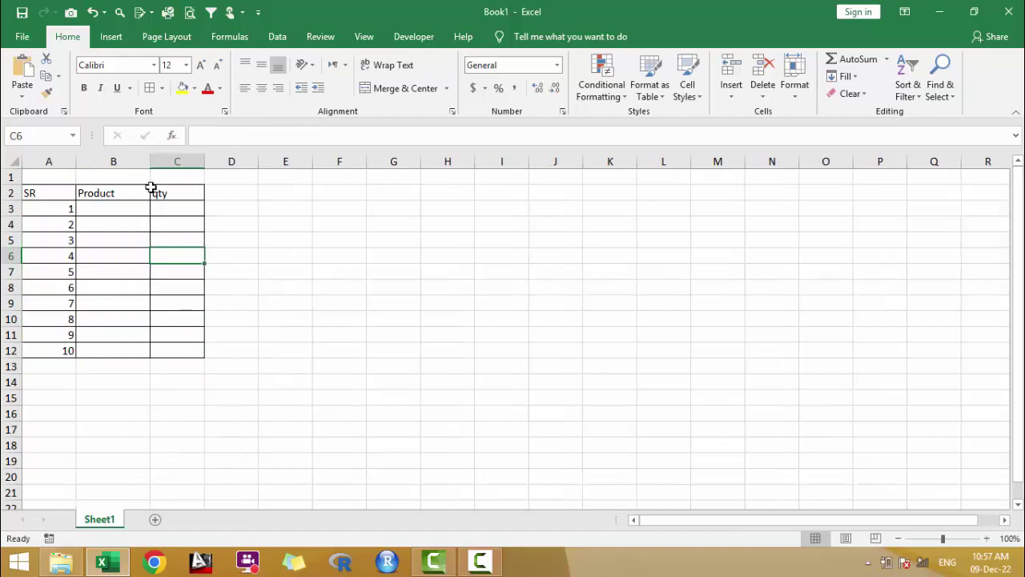
Step: Clear the Locked option under Format Cells > Protection for B3:C12
scroll(174, 295, "up", 2, "ctrl")
scroll(173, 295, "up", 2, "ctrl")
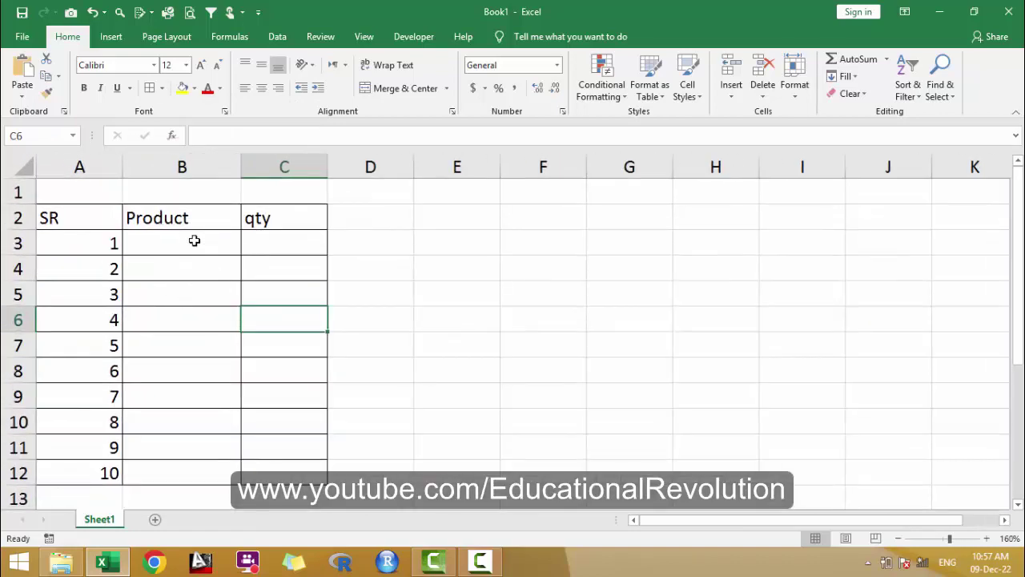
left_click_drag(194, 236, 285, 470)
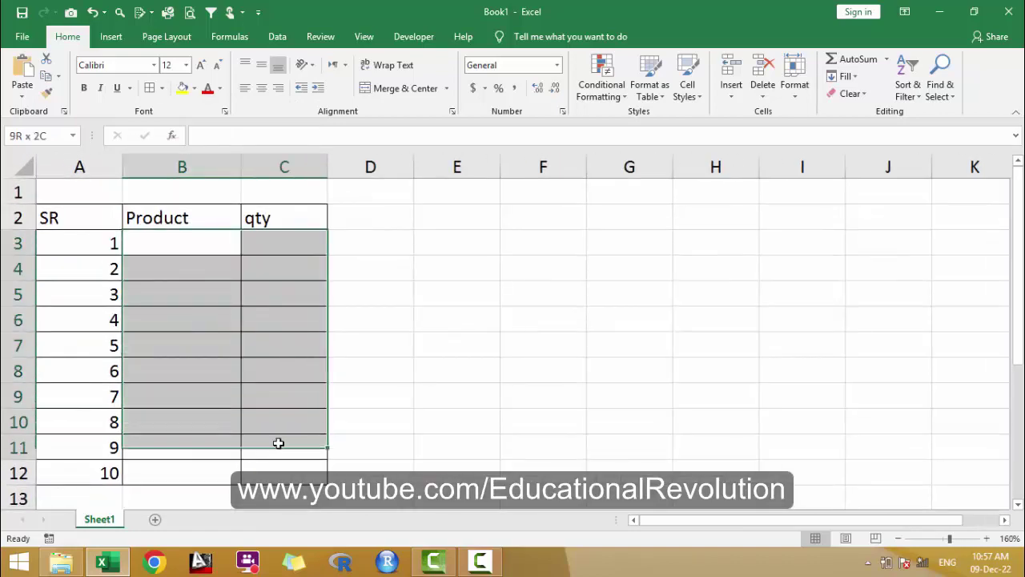
right_click(266, 355)
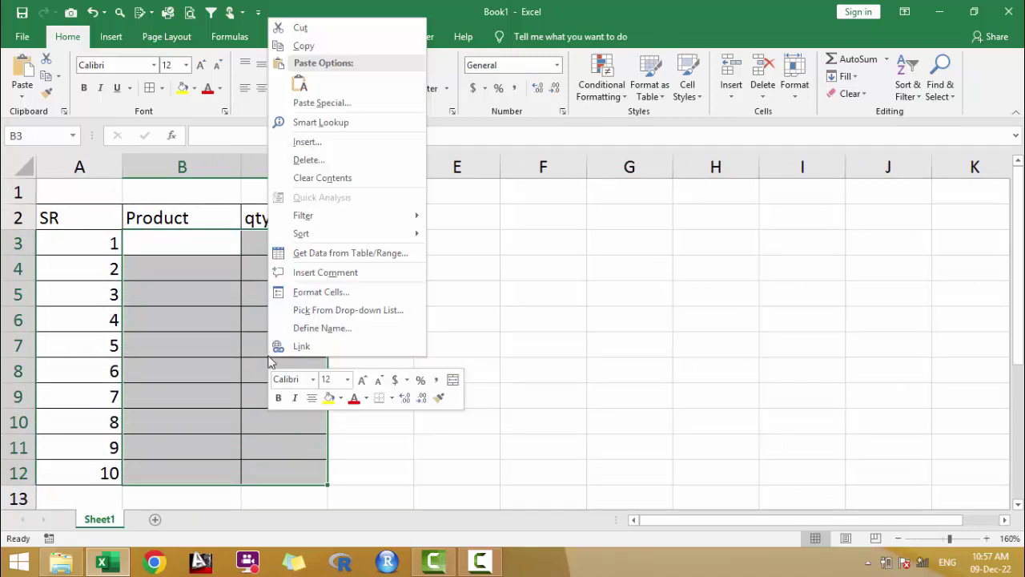
left_click(304, 293)
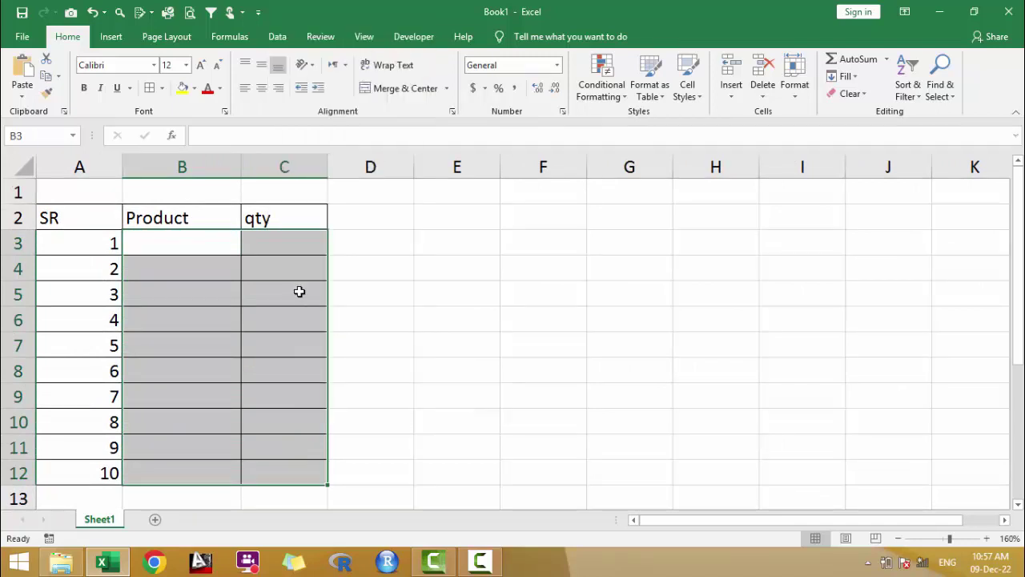
left_click(360, 141)
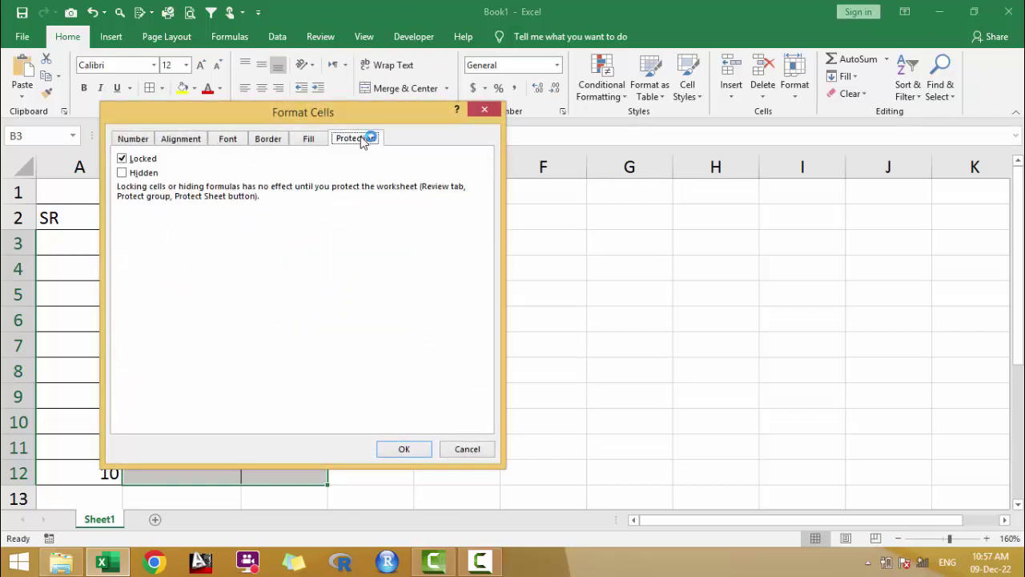
left_click(124, 158)
left_click_drag(449, 112, 682, 113)
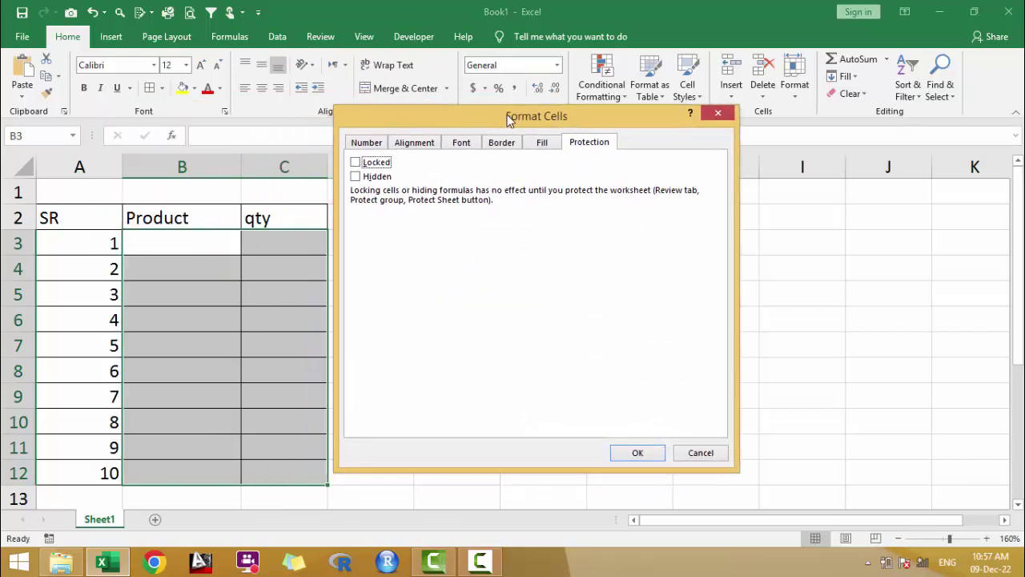
left_click(647, 449)
Step: Protect Sheet1 with a password, entering and confirming it
left_click(321, 37)
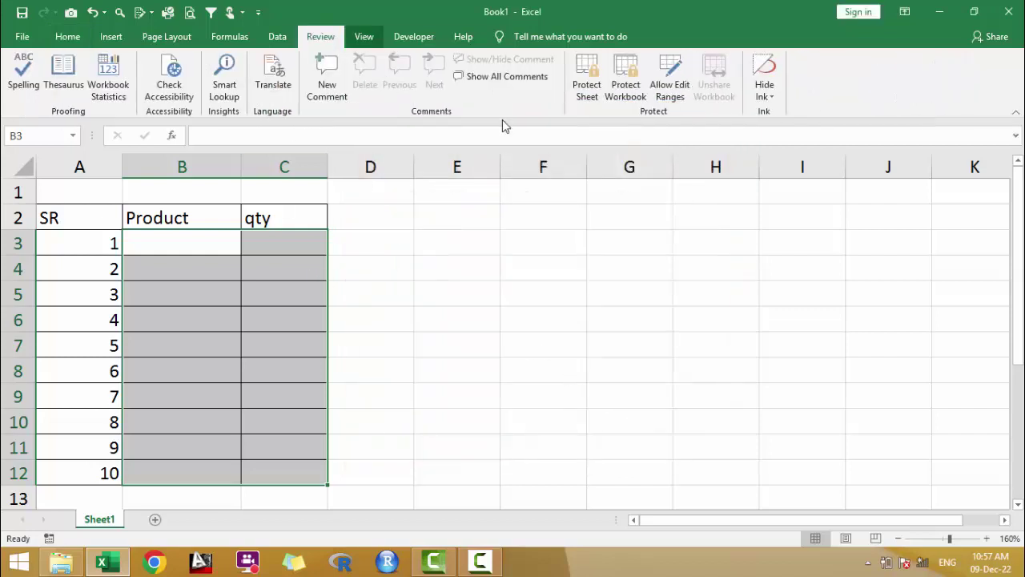
left_click(585, 74)
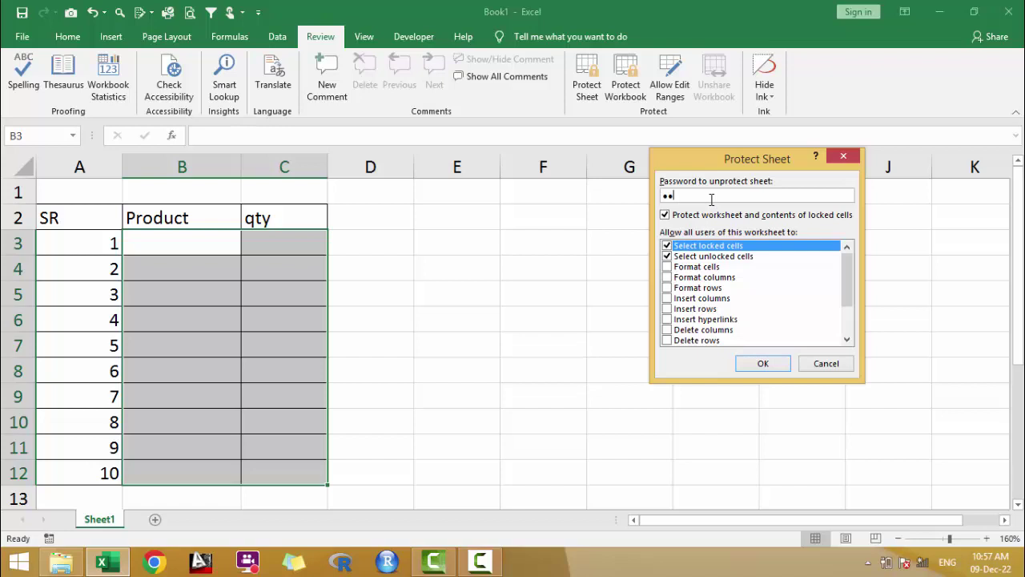
type("3")
left_click(763, 362)
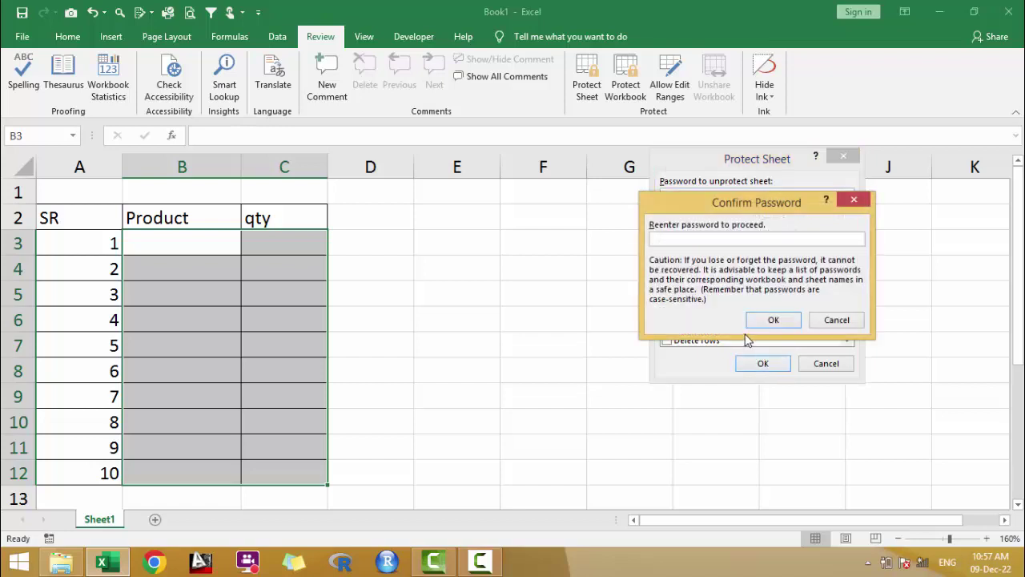
left_click(772, 319)
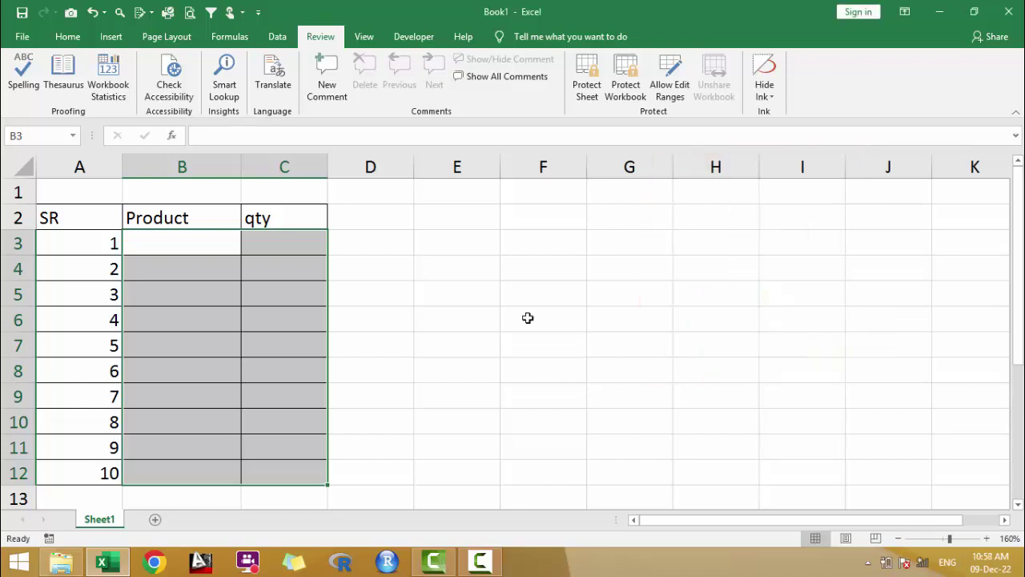
Step: Verify locked cell F4 rejects edits while Product cells B3 and B5 stay selectable
left_click(68, 37)
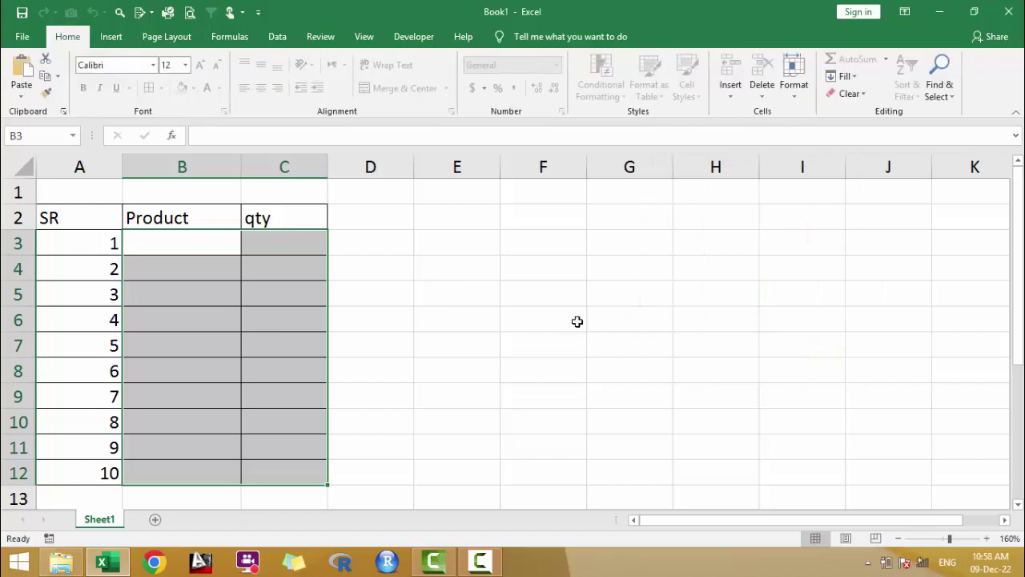
double_click(558, 270)
left_click(510, 323)
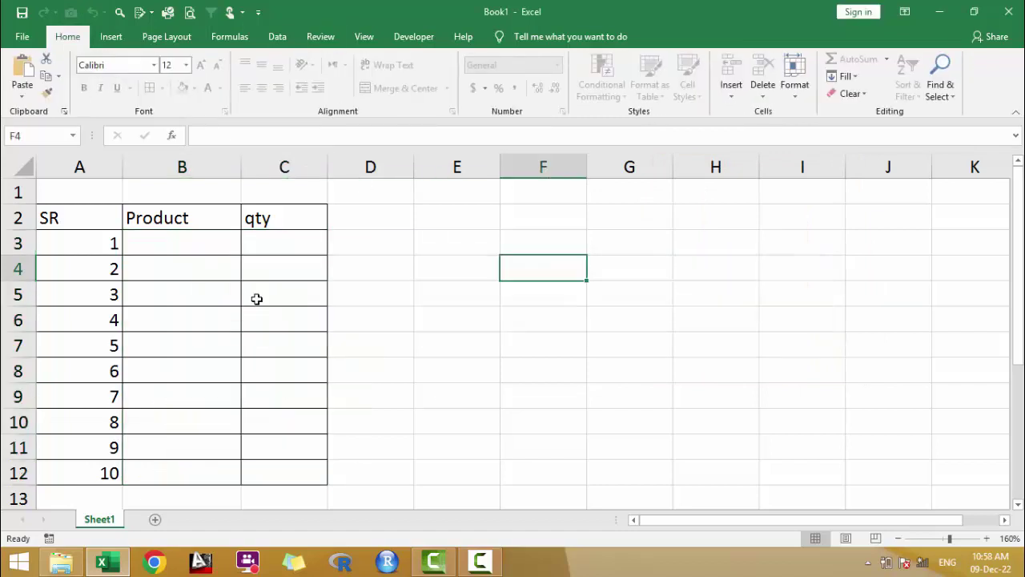
left_click(183, 245)
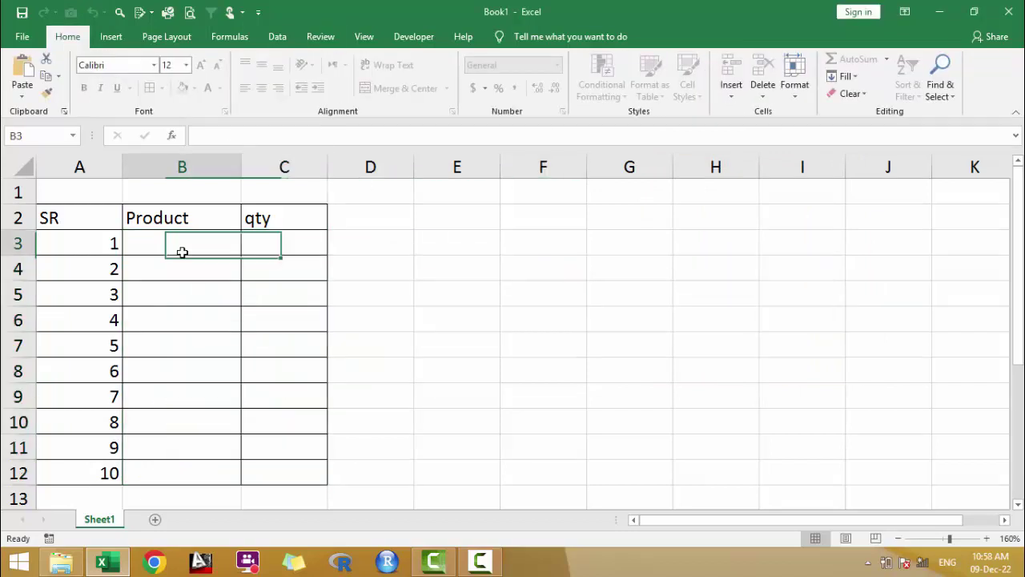
left_click(207, 292)
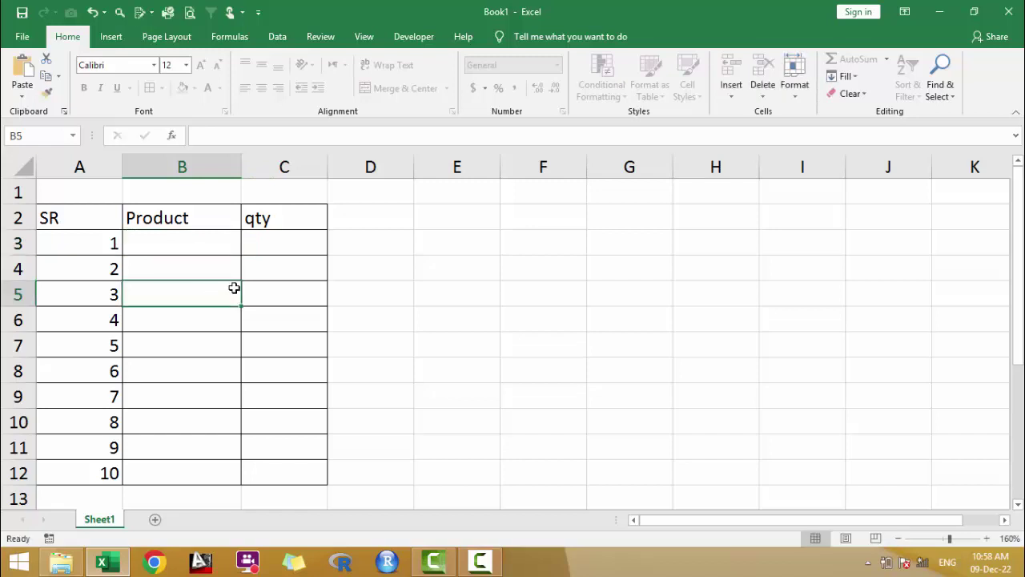
Step: Open the code text file in Notepad and select all its VBA macro
left_click(62, 562)
double_click(256, 141)
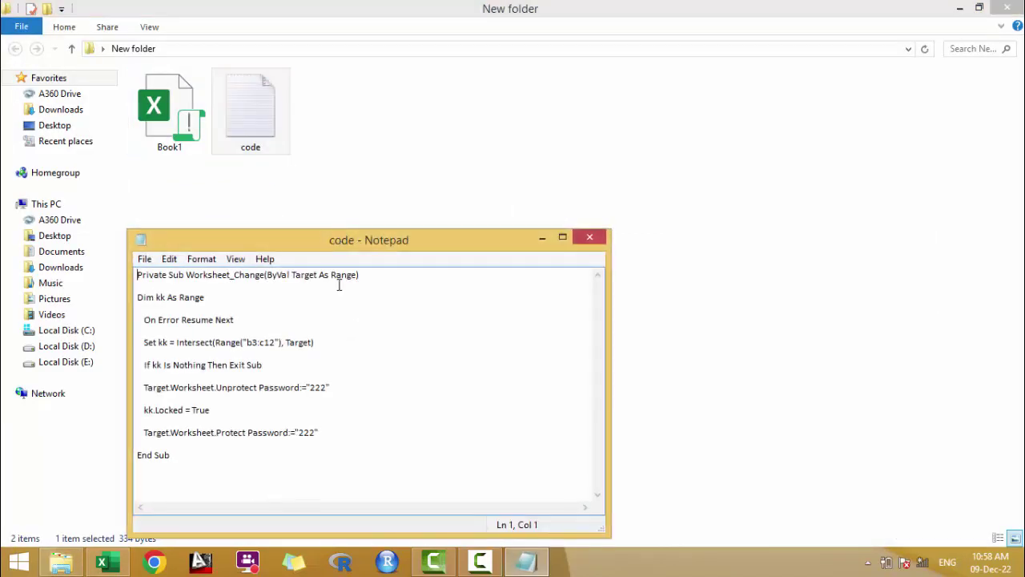
key("ctrl+a")
key("ctrl+c")
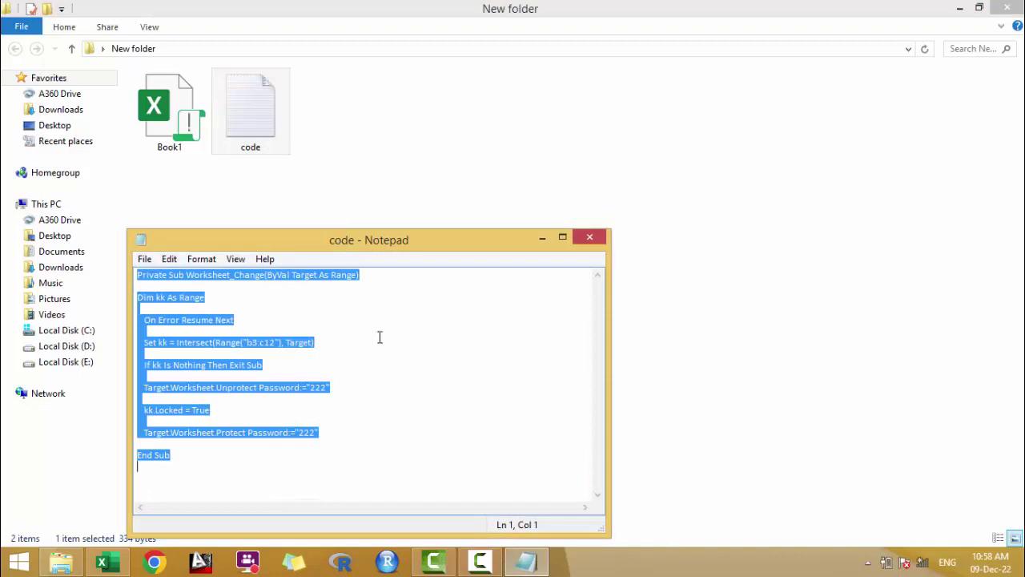
left_click(768, 229)
left_click(62, 561)
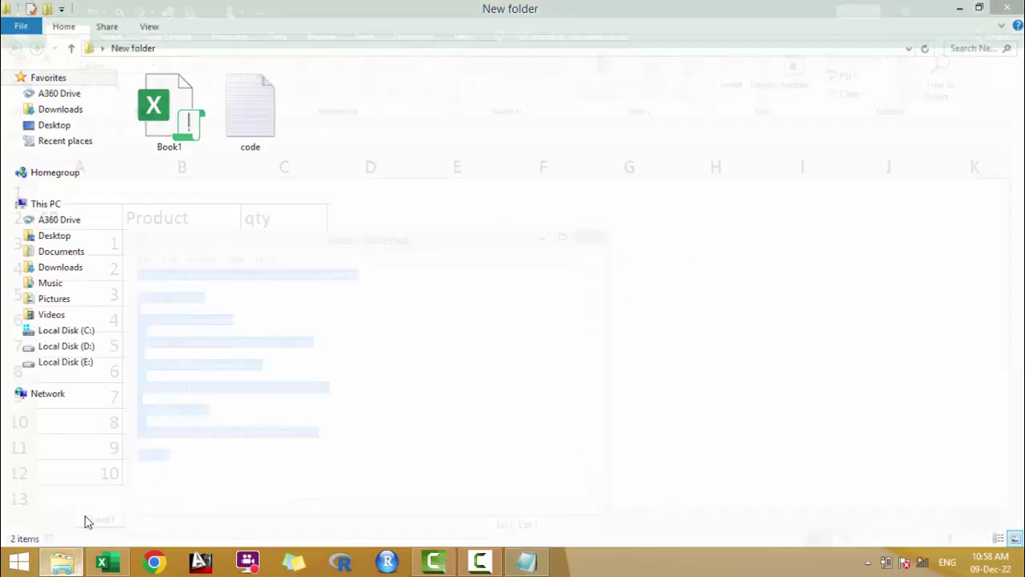
Step: Paste the Worksheet_Change macro into Sheet1's code window via View Code, then save with Ctrl+S
left_click(102, 562)
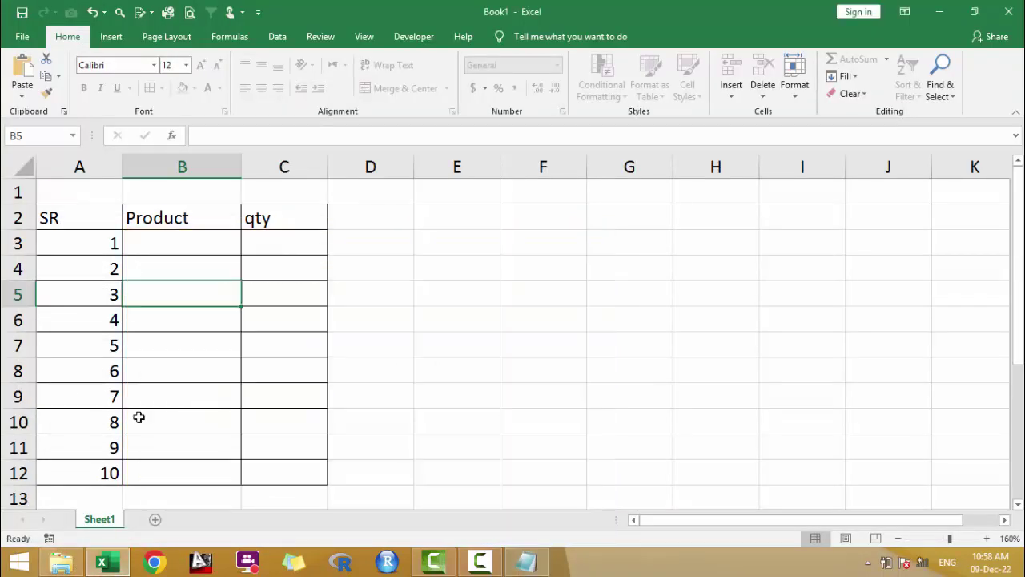
right_click(110, 522)
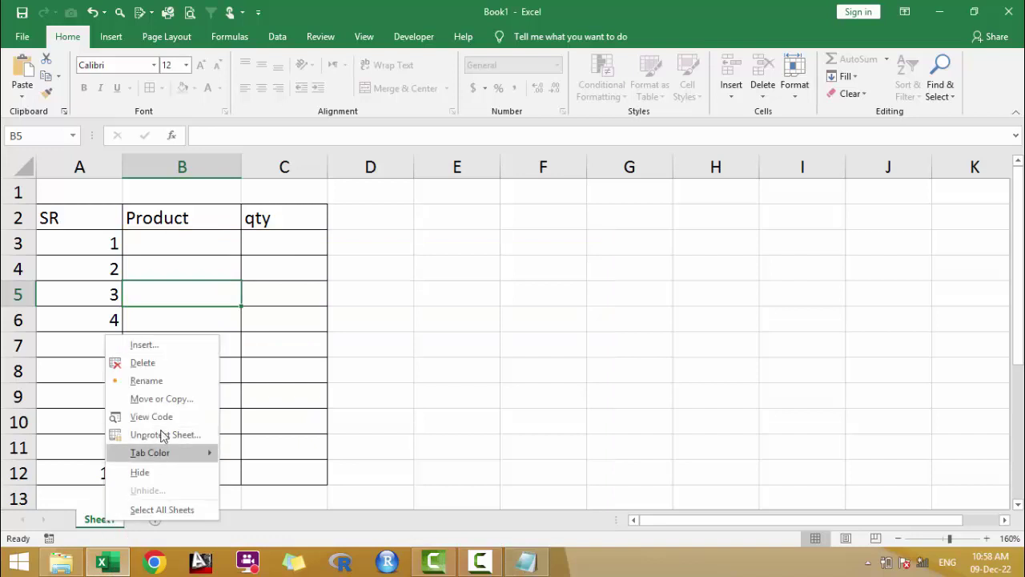
left_click(106, 519)
right_click(106, 519)
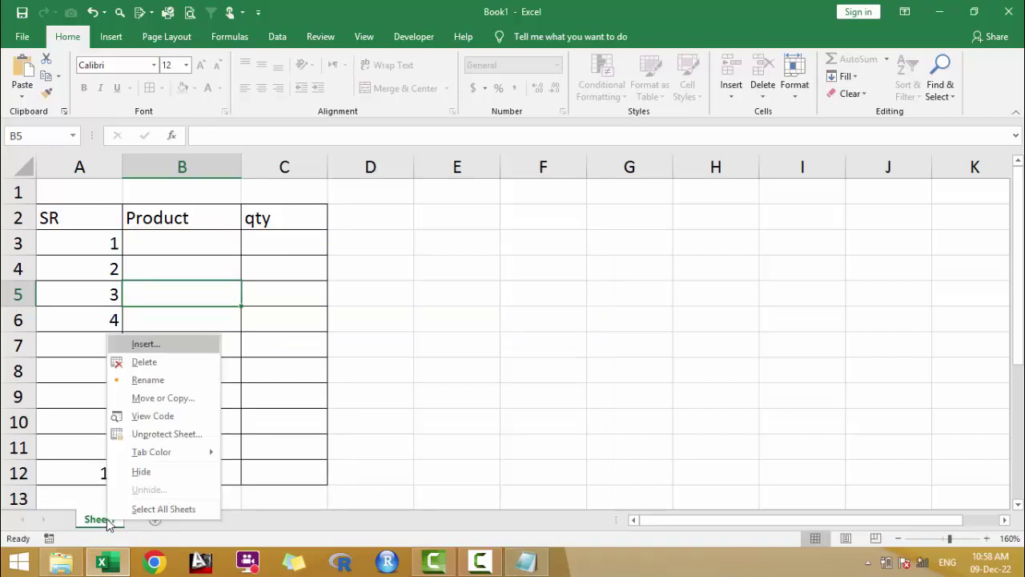
left_click(144, 423)
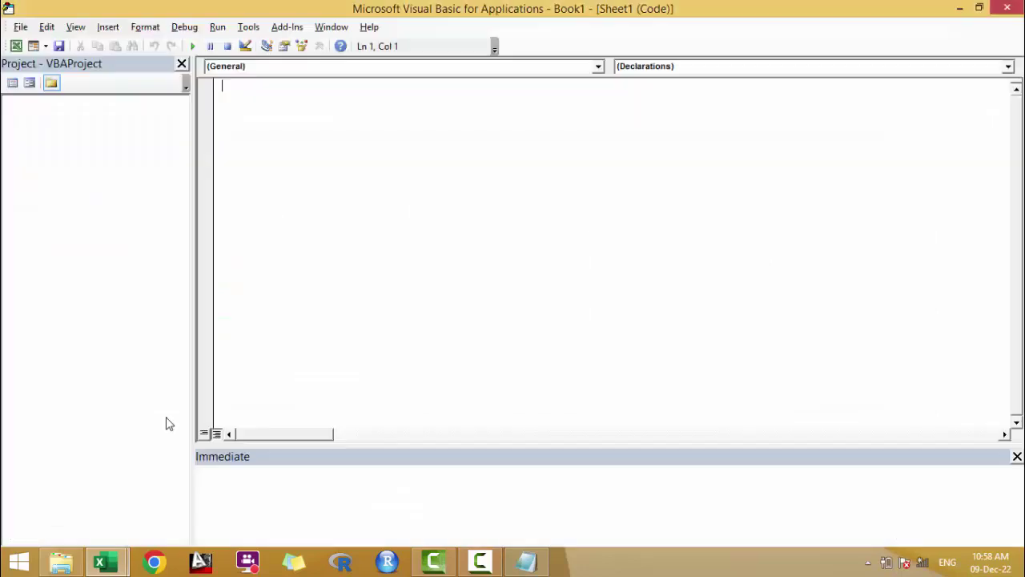
key("ctrl+v")
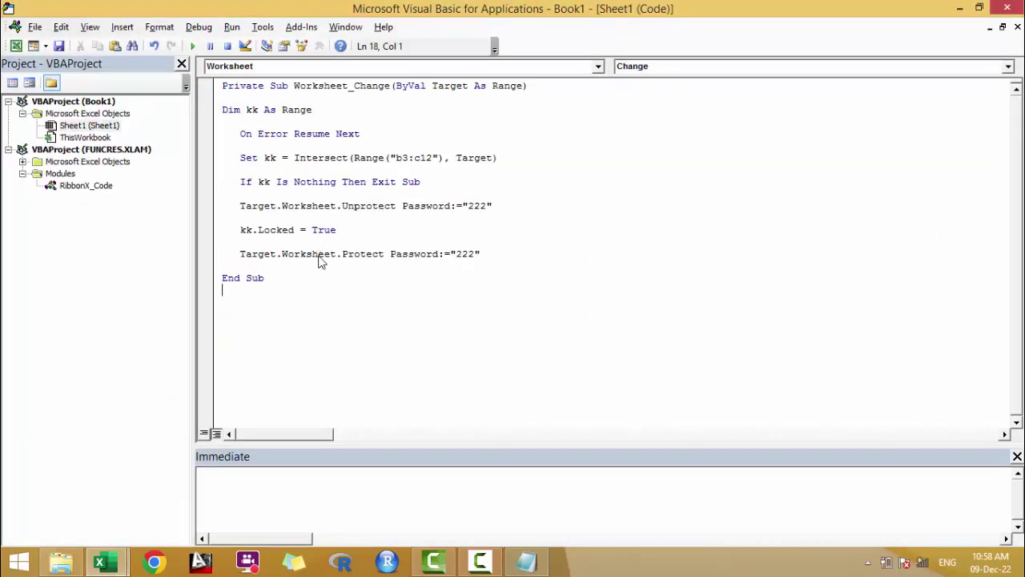
key("ctrl+s")
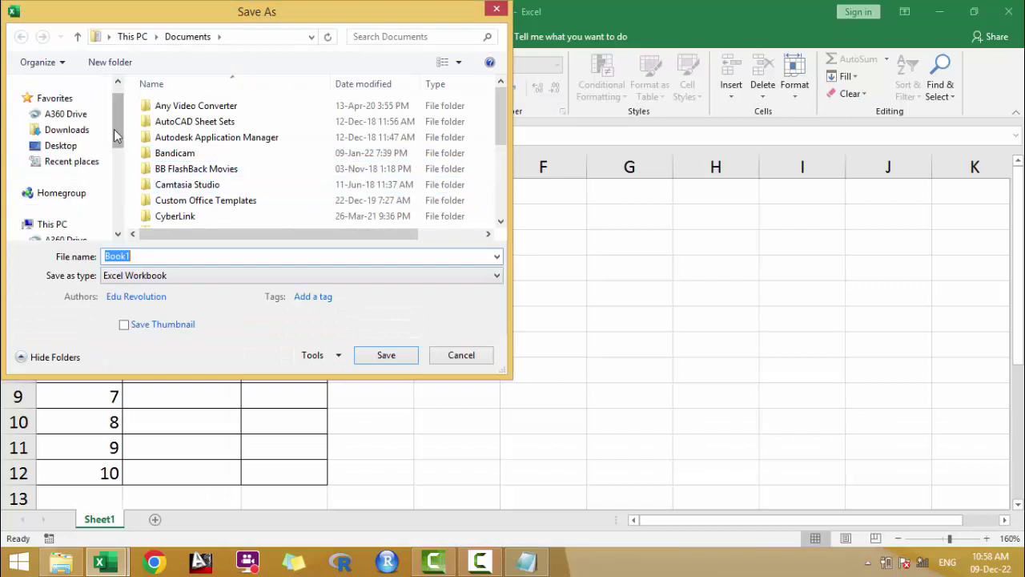
Step: Save the workbook as book2.xlsm (Excel Macro-Enabled Workbook) in Desktop's New folder
left_click(60, 145)
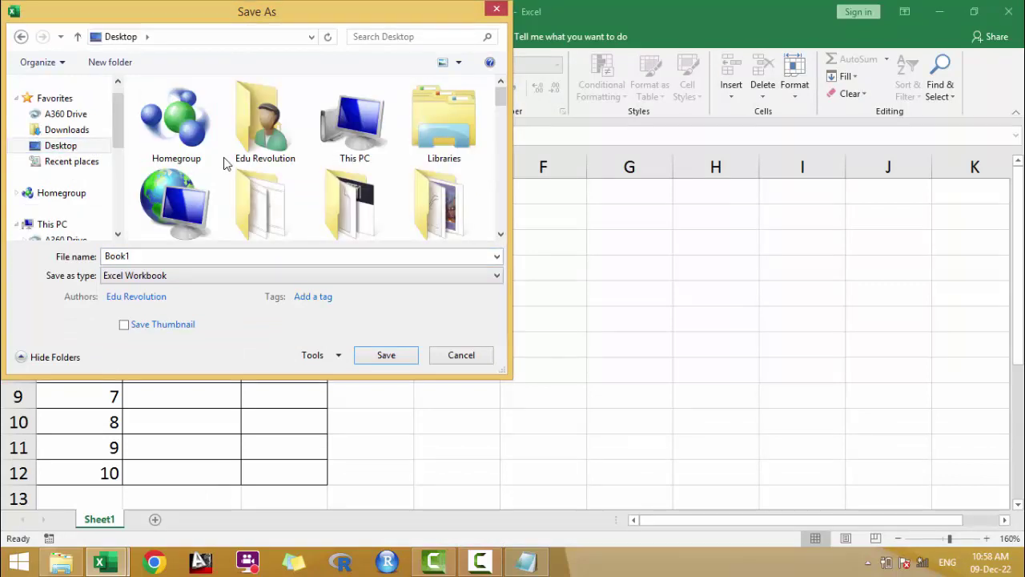
scroll(227, 163, "down", 2)
scroll(216, 157, "down", 3)
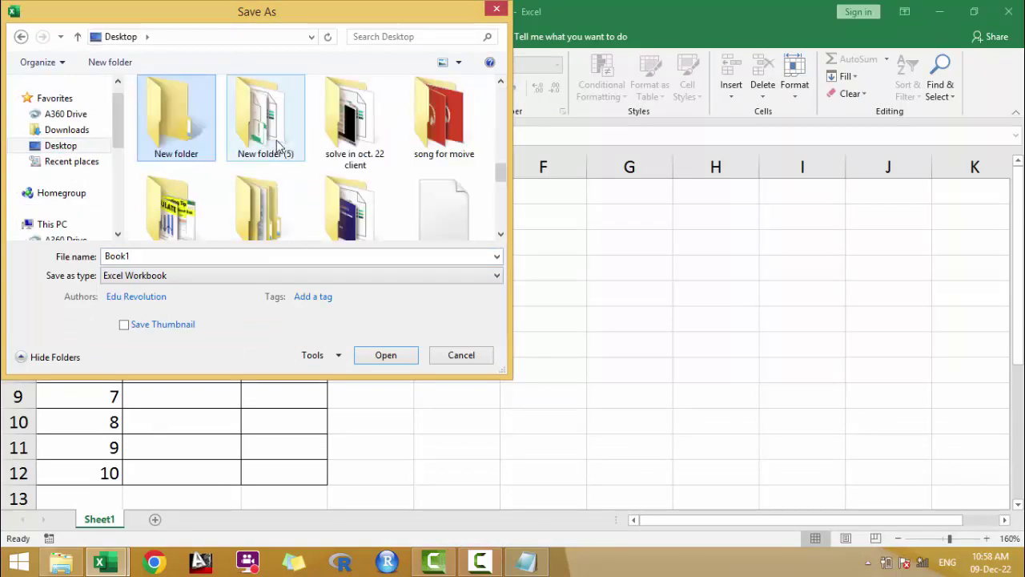
double_click(196, 144)
double_click(159, 256)
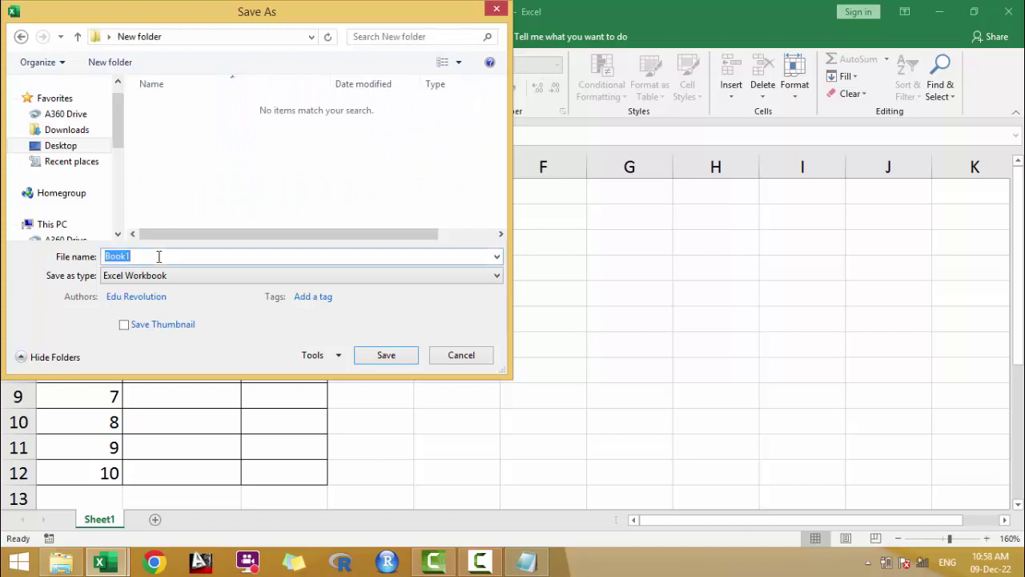
type("o")
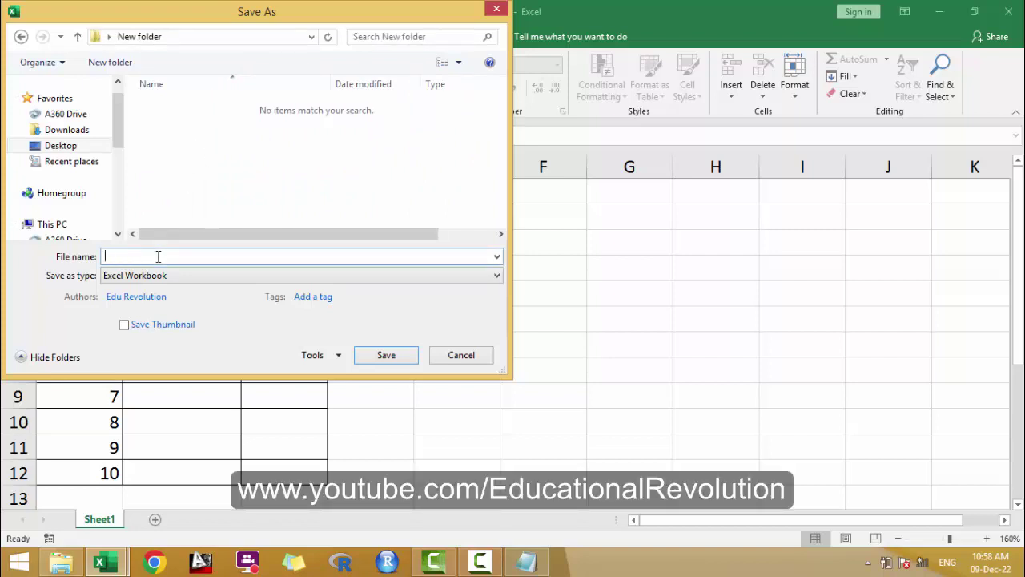
type("book2")
left_click(164, 275)
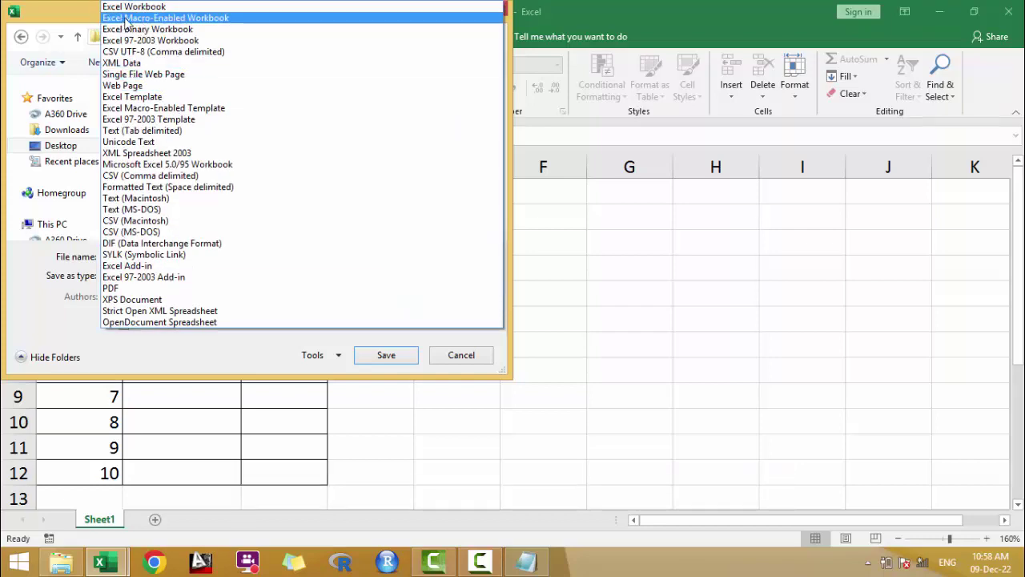
left_click(172, 21)
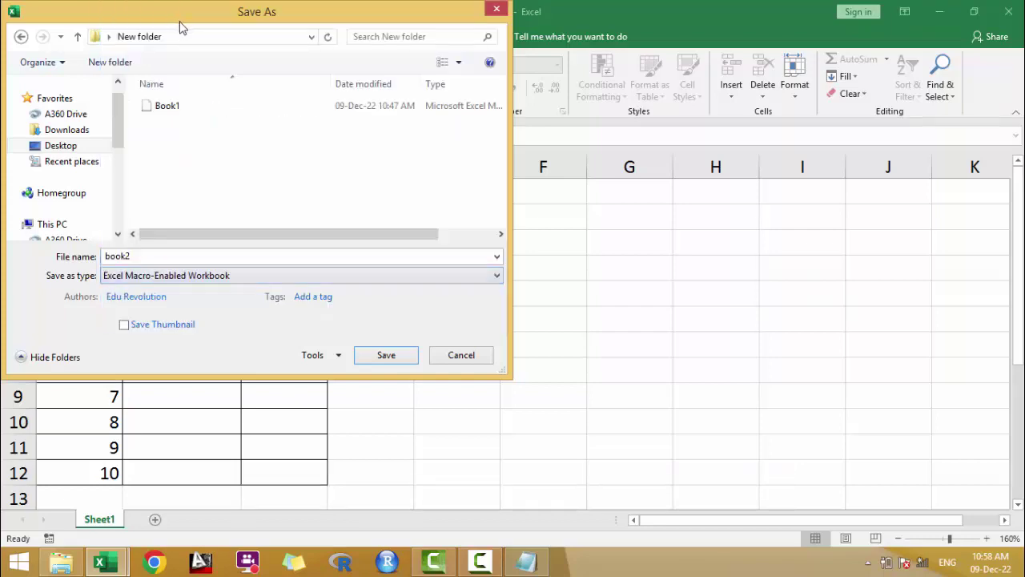
left_click(387, 355)
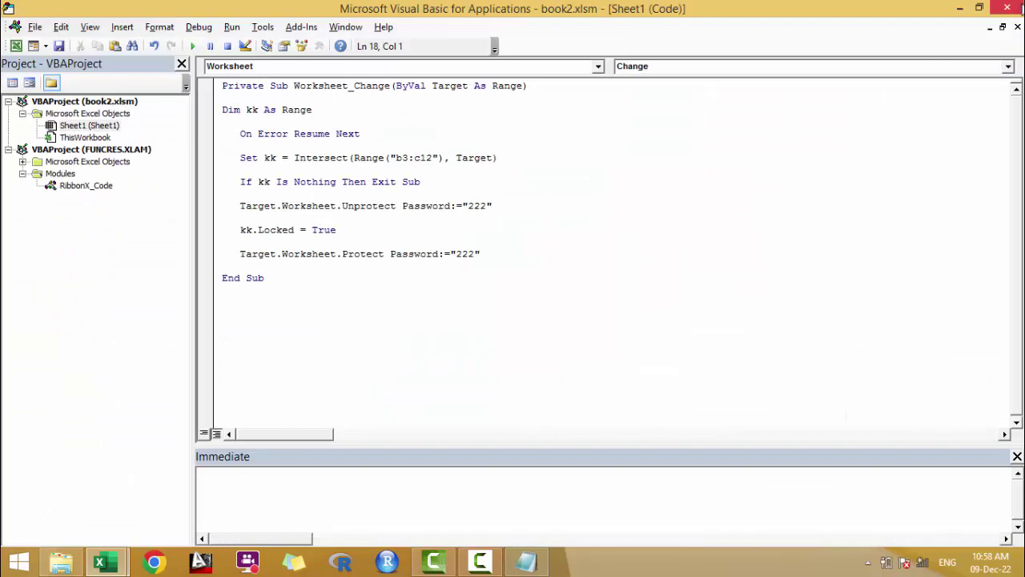
Step: Close the VBA editor, enter pen in B3, and confirm B3 now rejects edits
left_click(1005, 7)
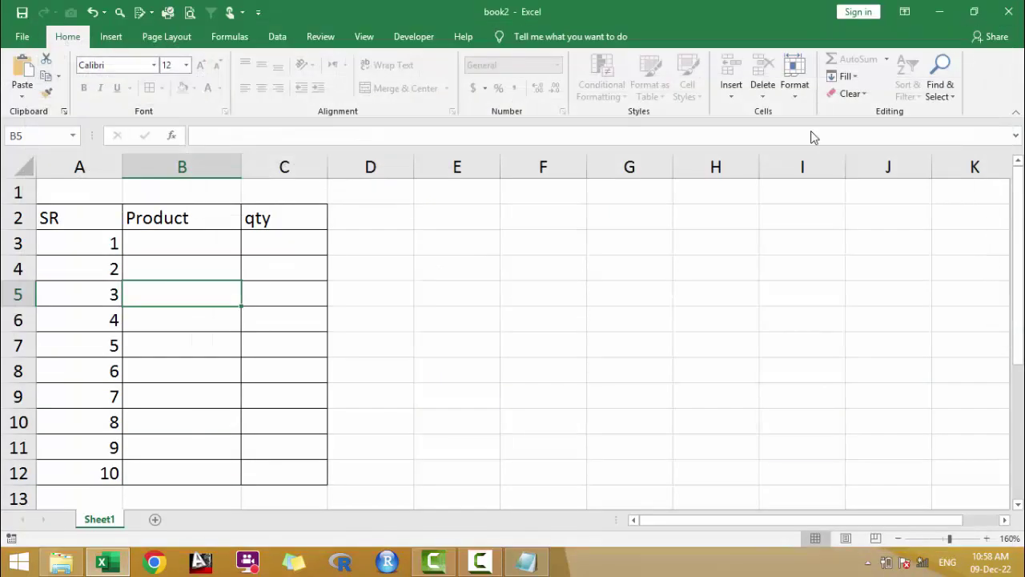
left_click(231, 247)
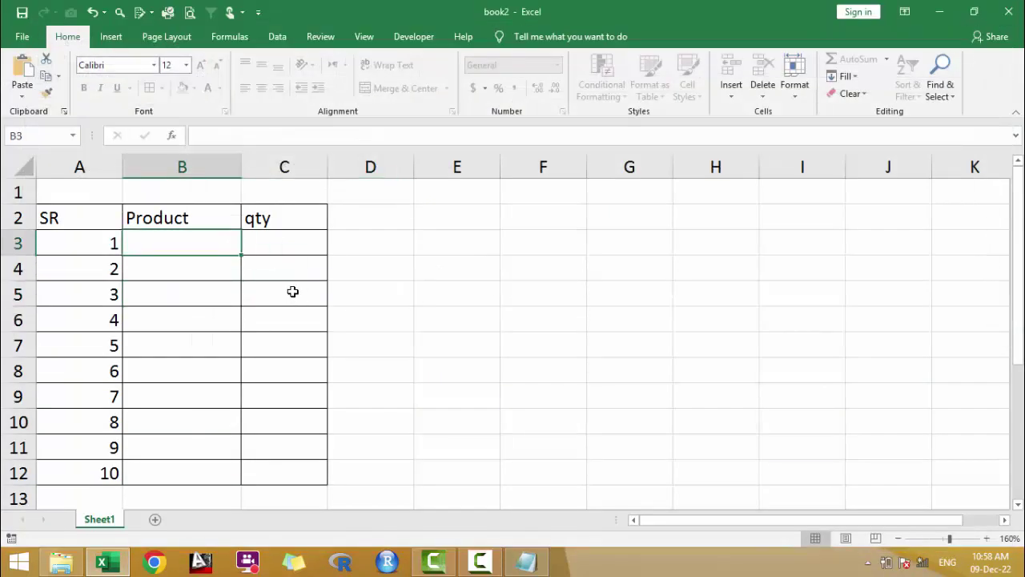
type("pen")
key("Tab")
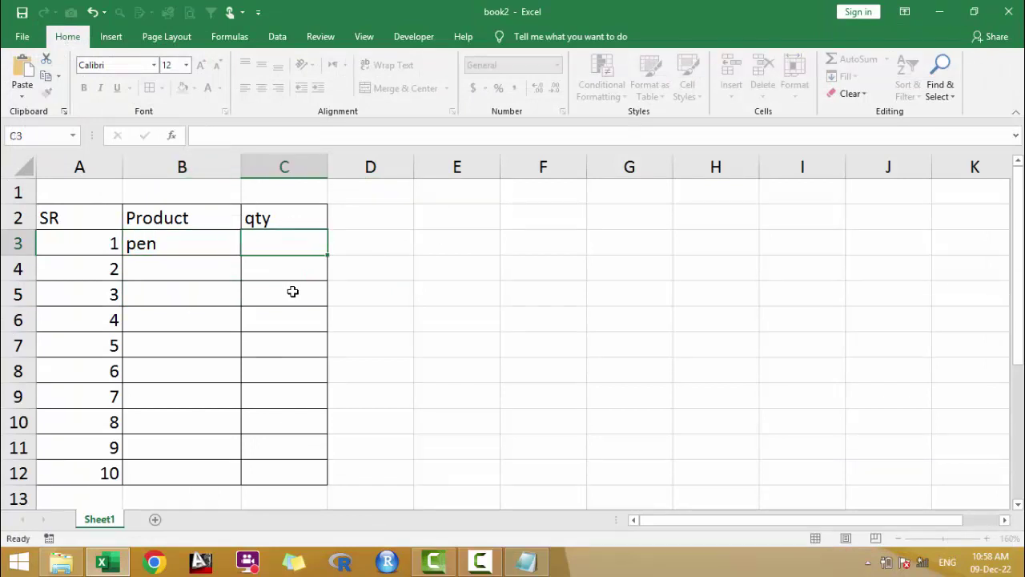
double_click(224, 247)
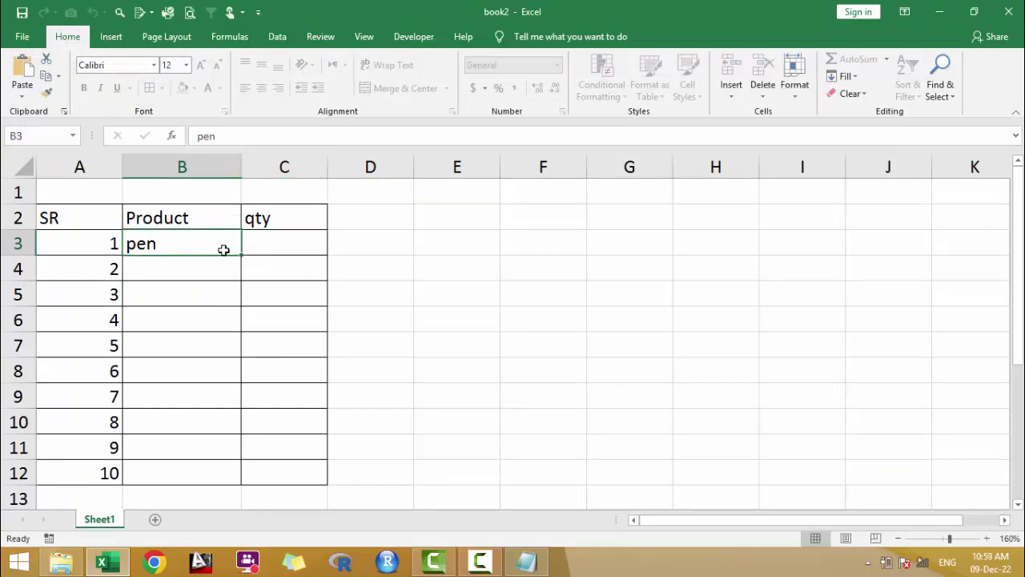
left_click(542, 323)
Step: Enter quantity 34 in C3 and confirm it is now locked against edits
left_click(284, 247)
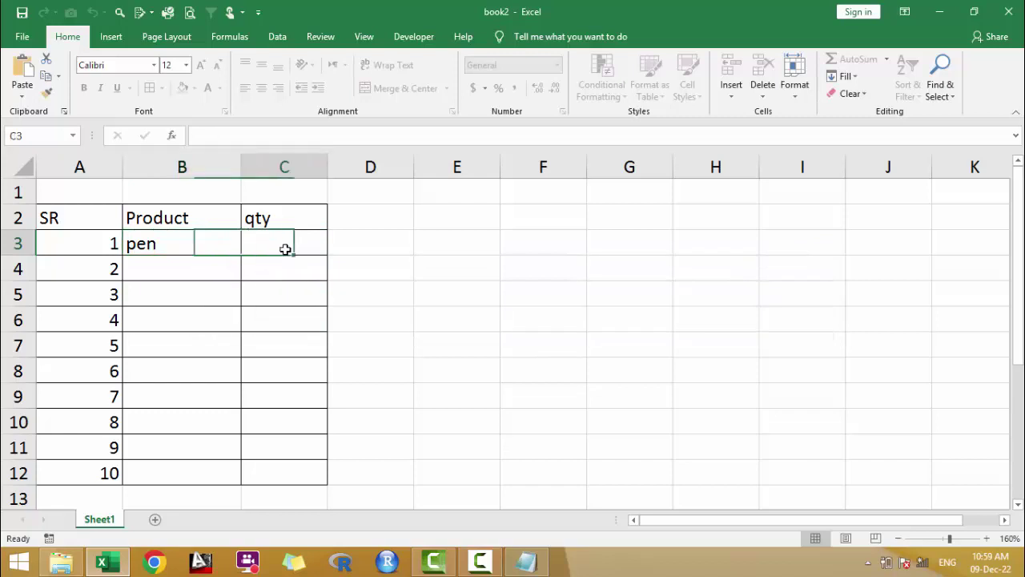
type("34")
left_click(293, 313)
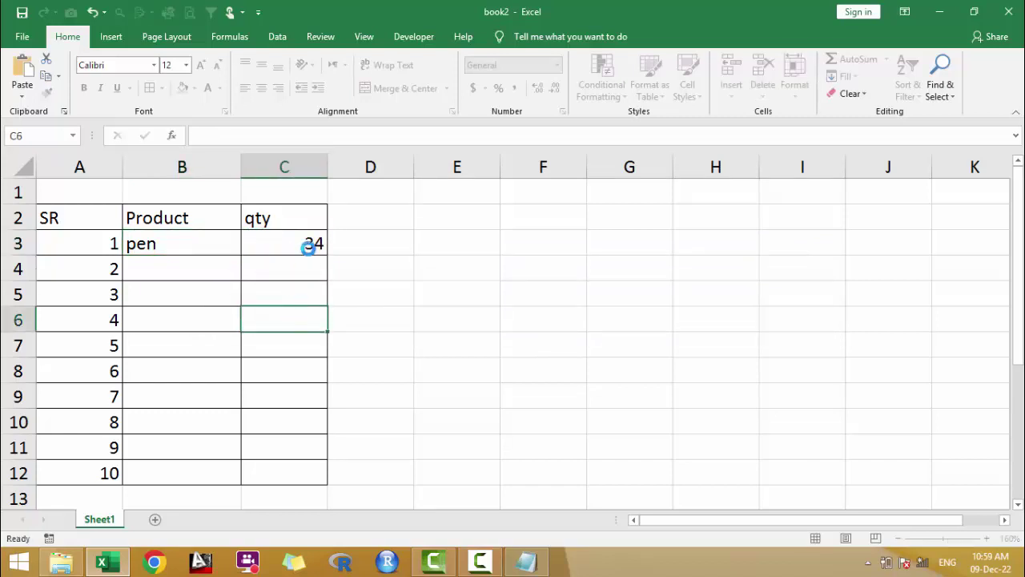
left_click(309, 248)
double_click(309, 249)
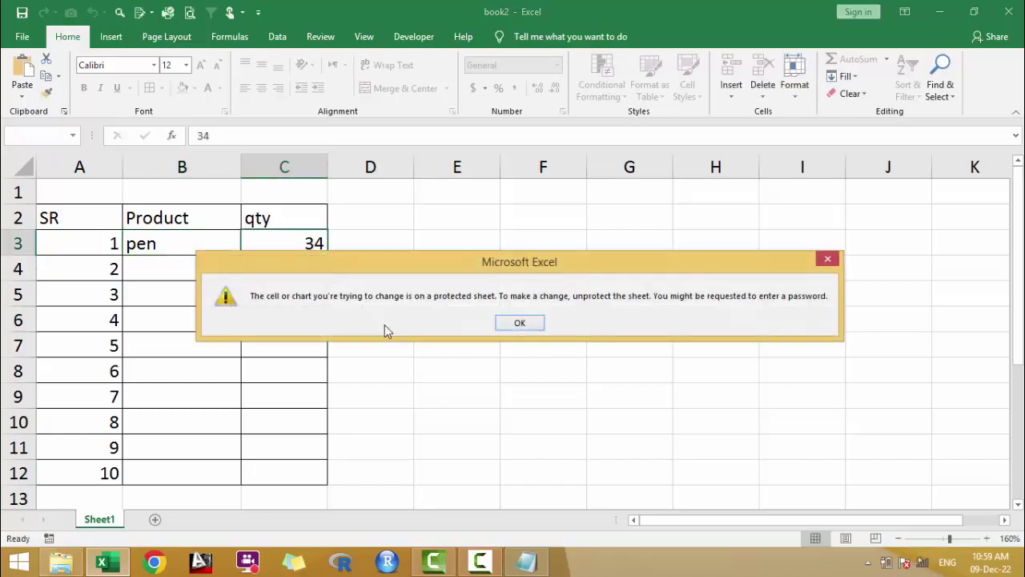
left_click(504, 328)
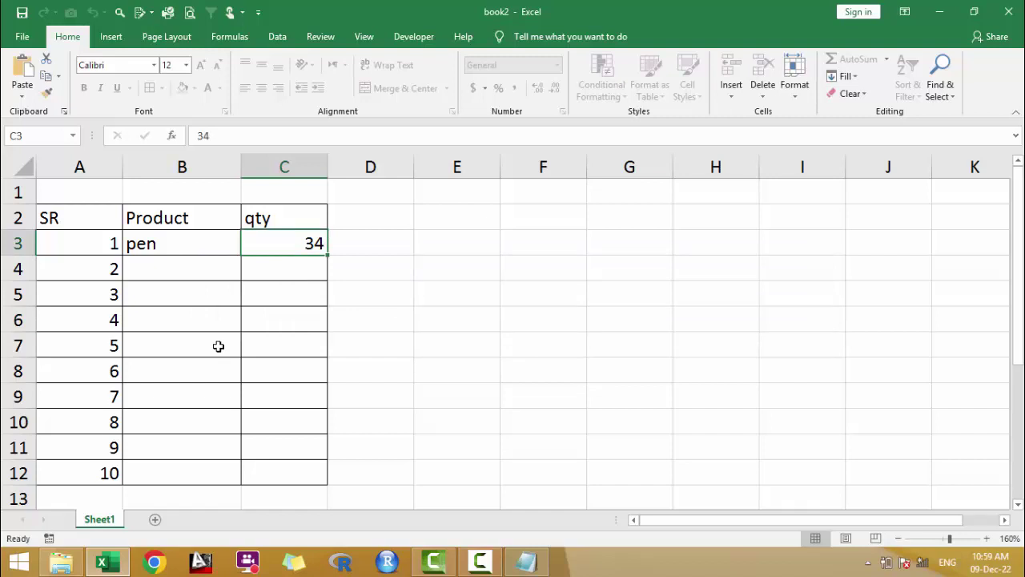
Step: Open Sheet1's View Code to show the Worksheet_Change locking macro in the VBA editor
right_click(103, 522)
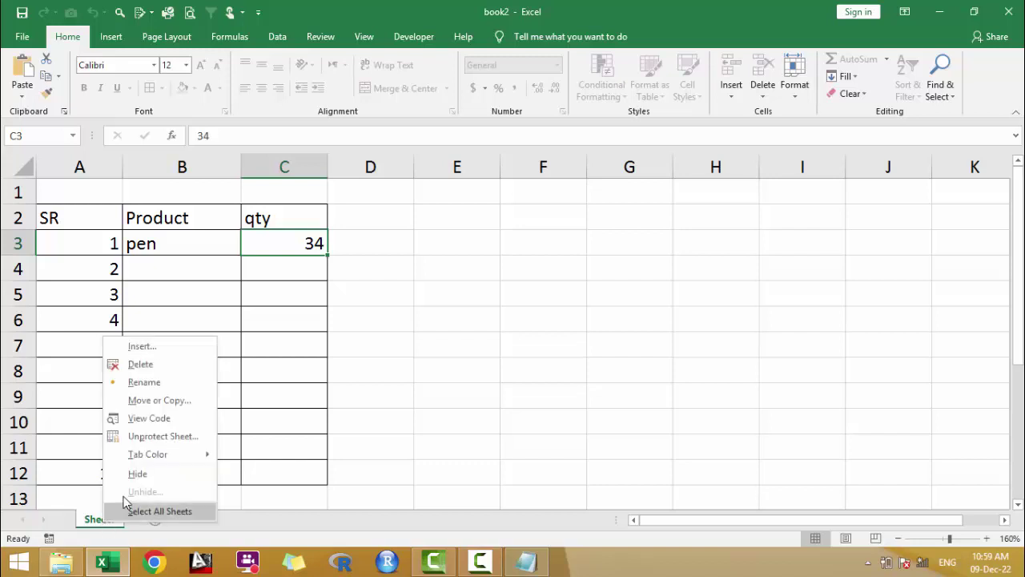
left_click(350, 348)
left_click(195, 260)
left_click(182, 236)
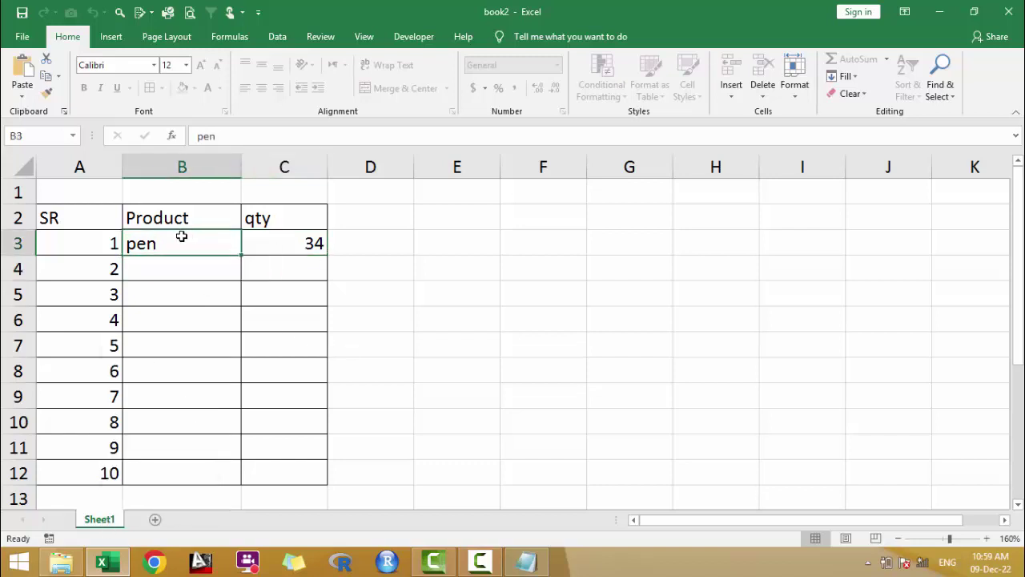
left_click(280, 475)
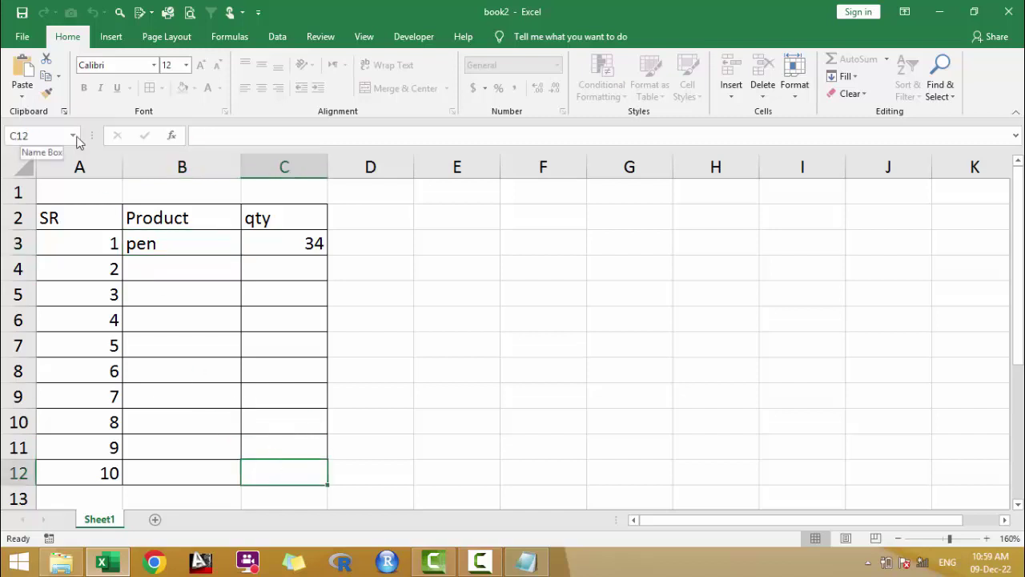
right_click(117, 523)
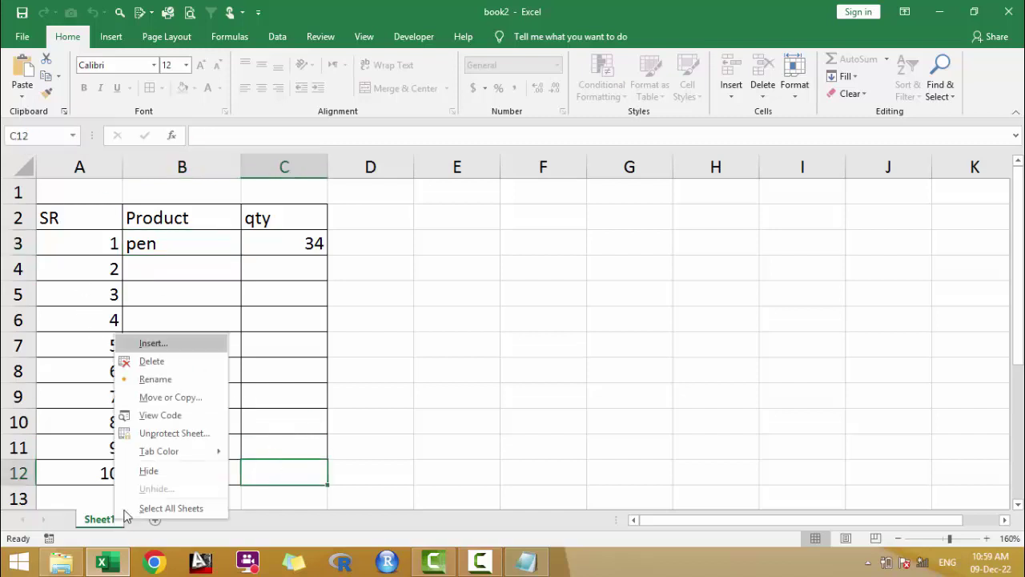
left_click(156, 414)
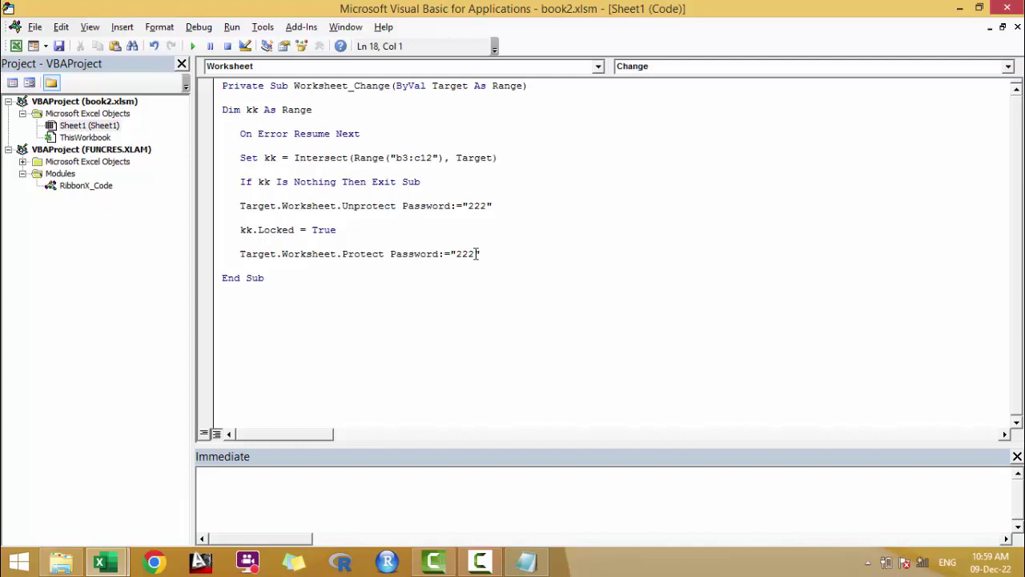
Step: Close the VBA editor to return to book2 showing pen and 34 in row 3
left_click(1007, 8)
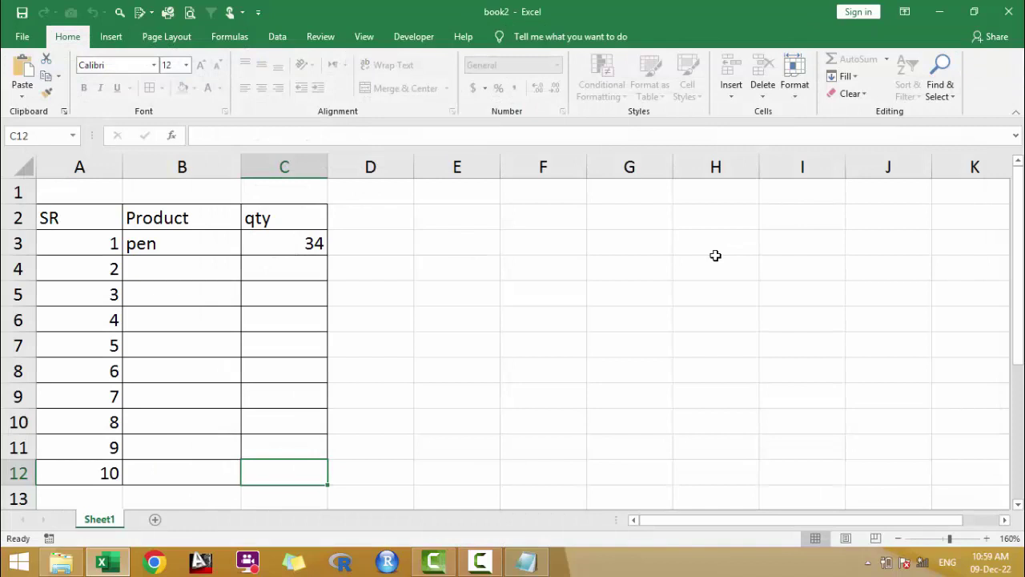